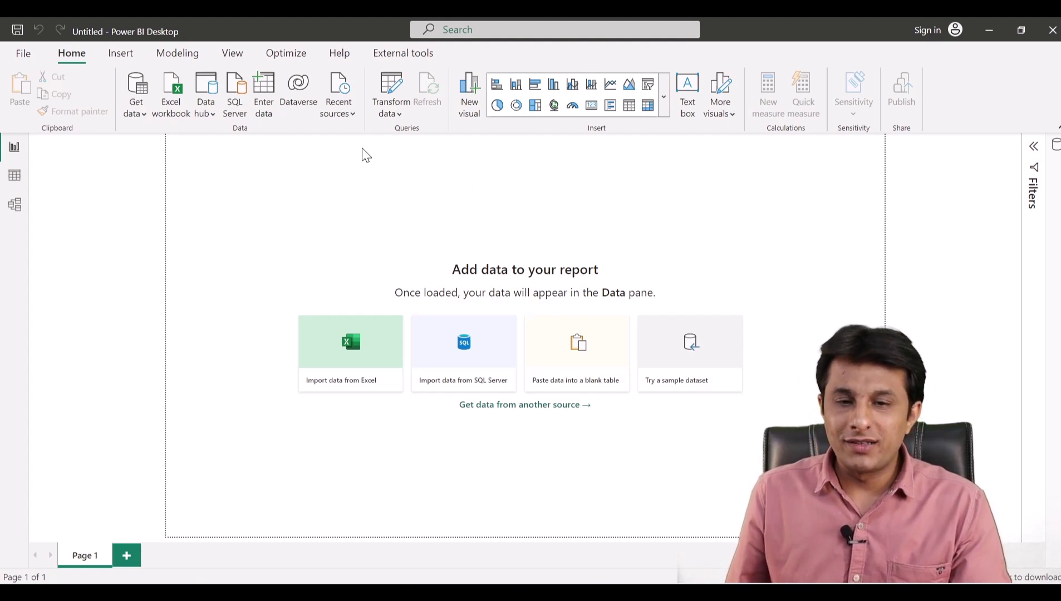
Load the Orders sheet from the recently used TechnoEdge Sales Data.xlsx workbook into the report
click(338, 103)
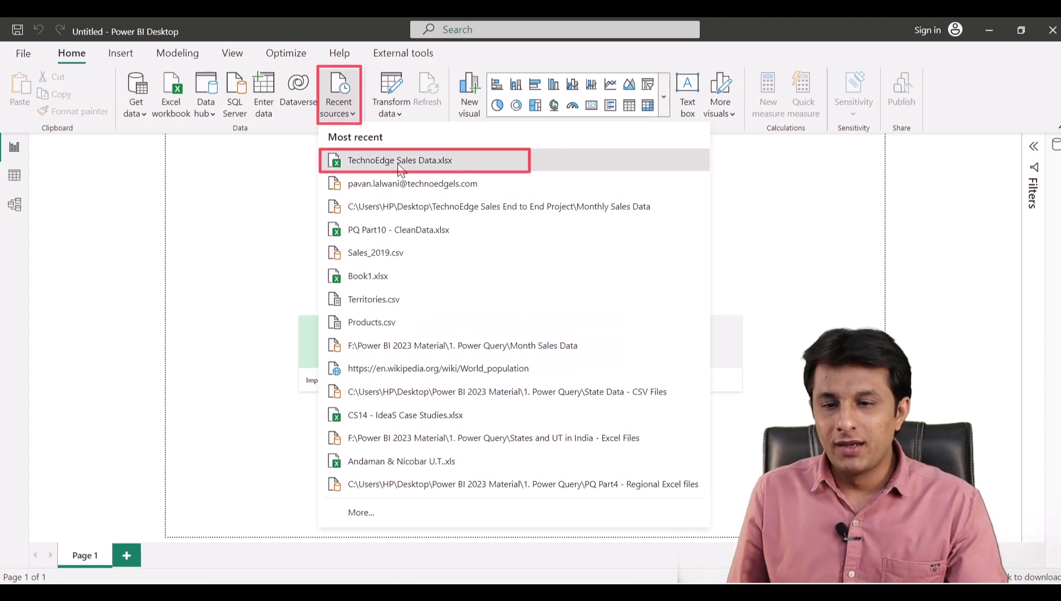
click(398, 165)
click(270, 173)
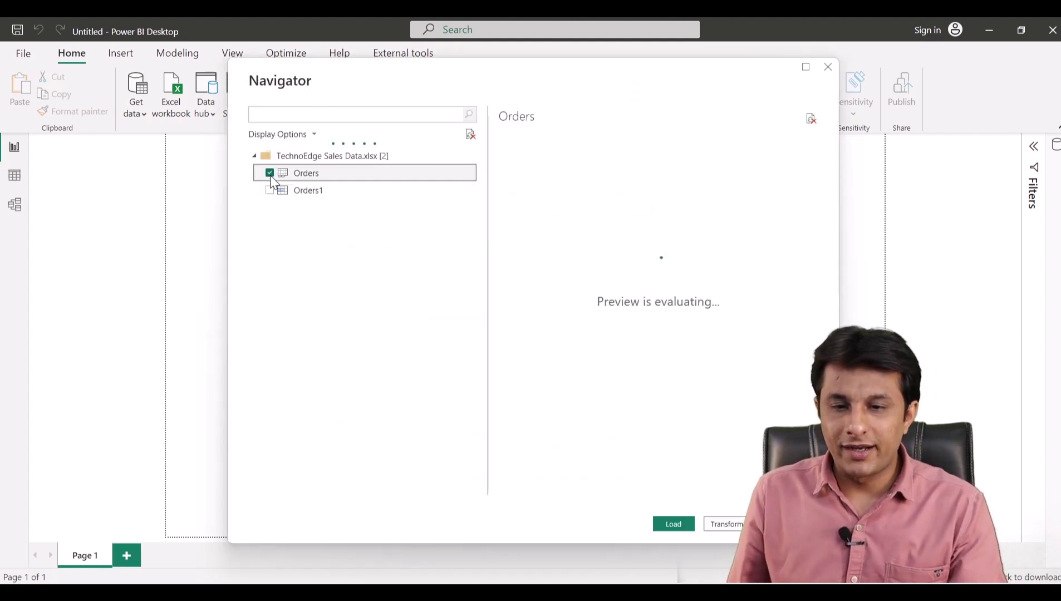
click(675, 525)
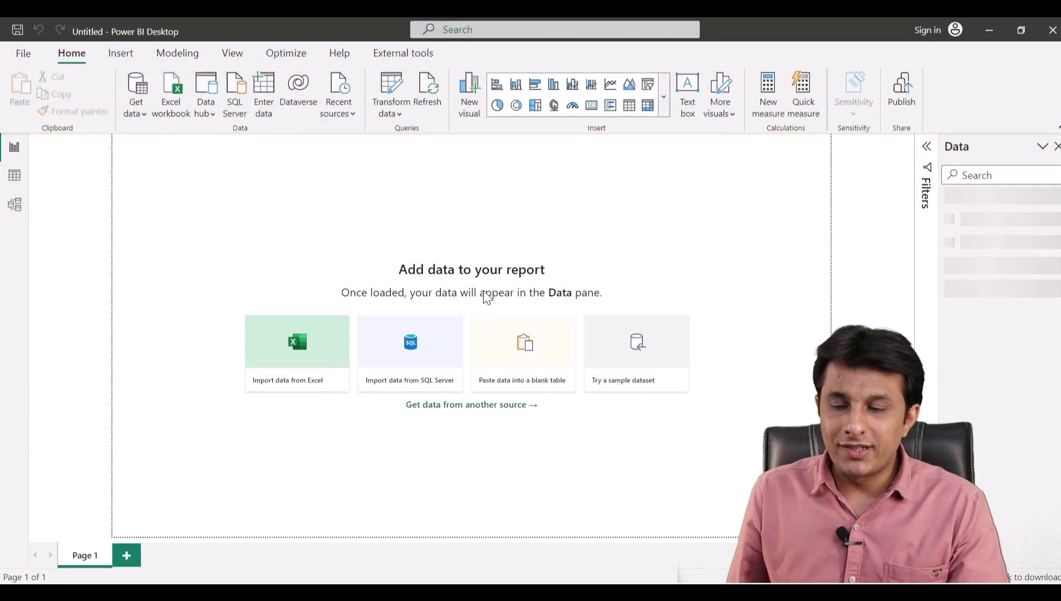
Examine the columns of the loaded Orders table and their data types, from Row ID across to Profit
click(22, 182)
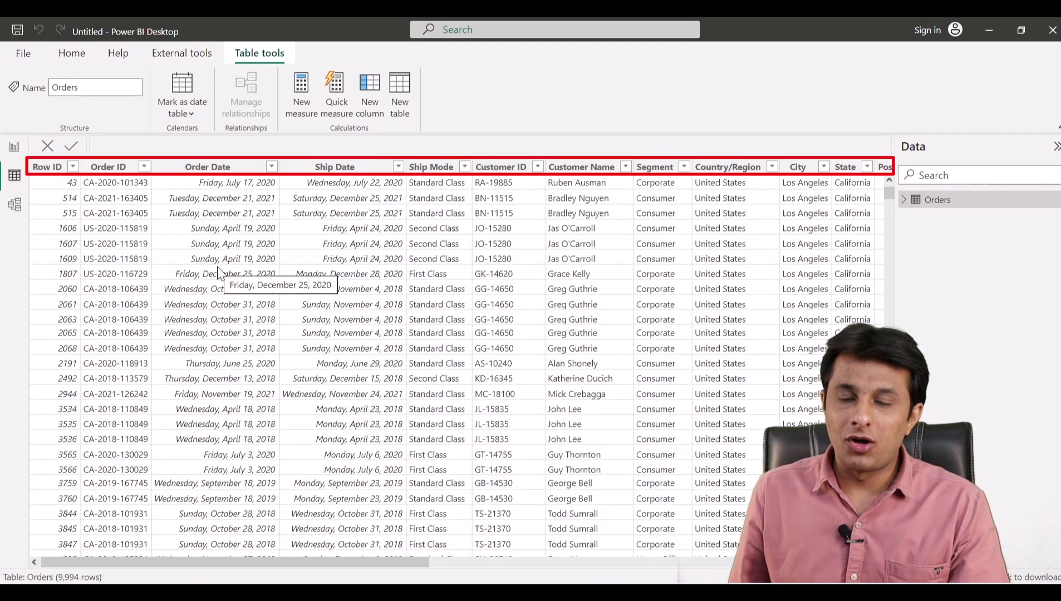
click(207, 167)
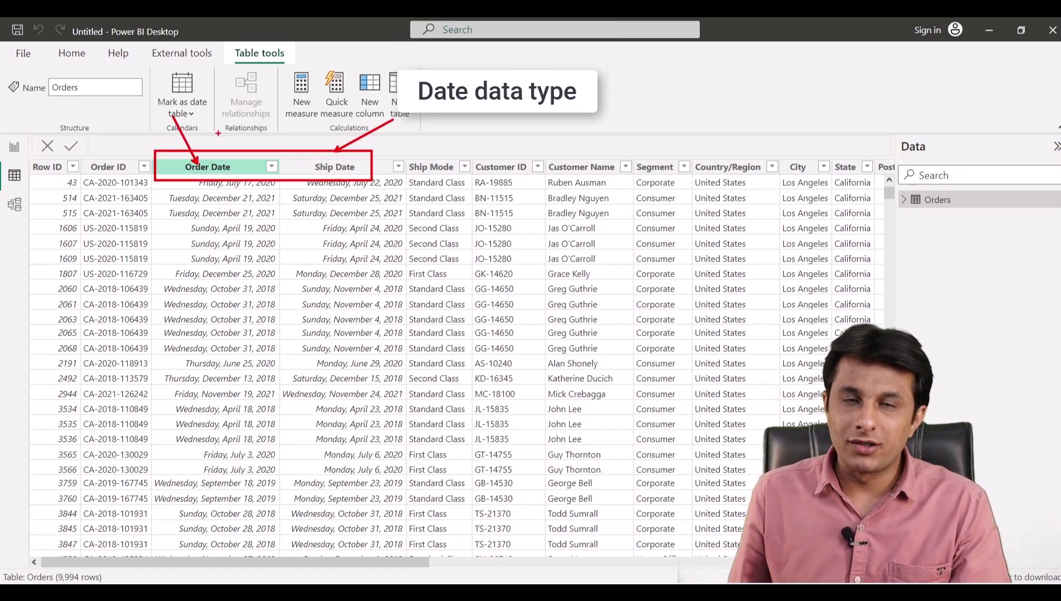
click(392, 165)
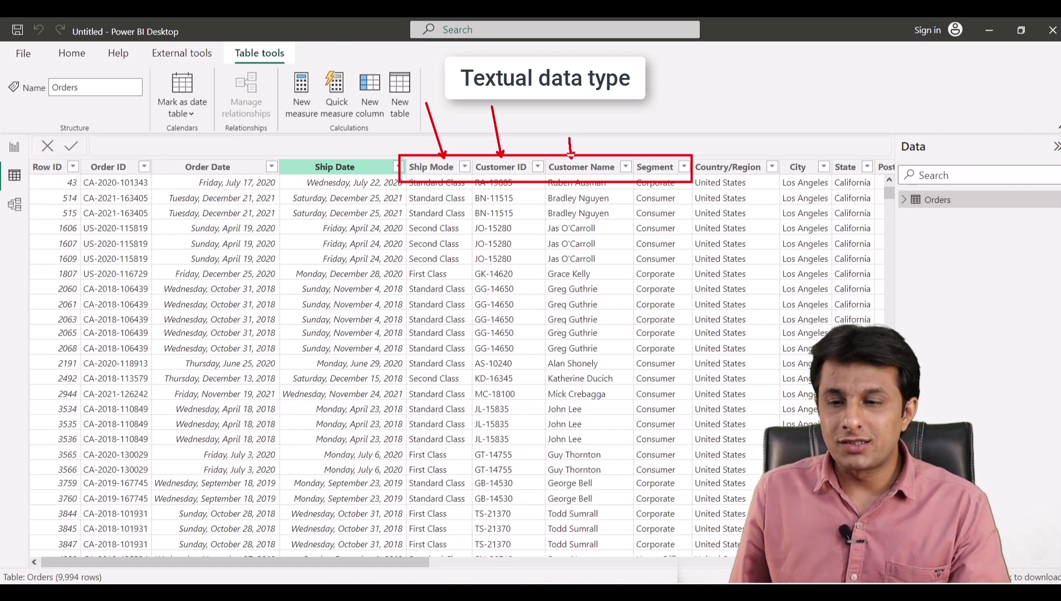
drag(407, 561, 618, 548)
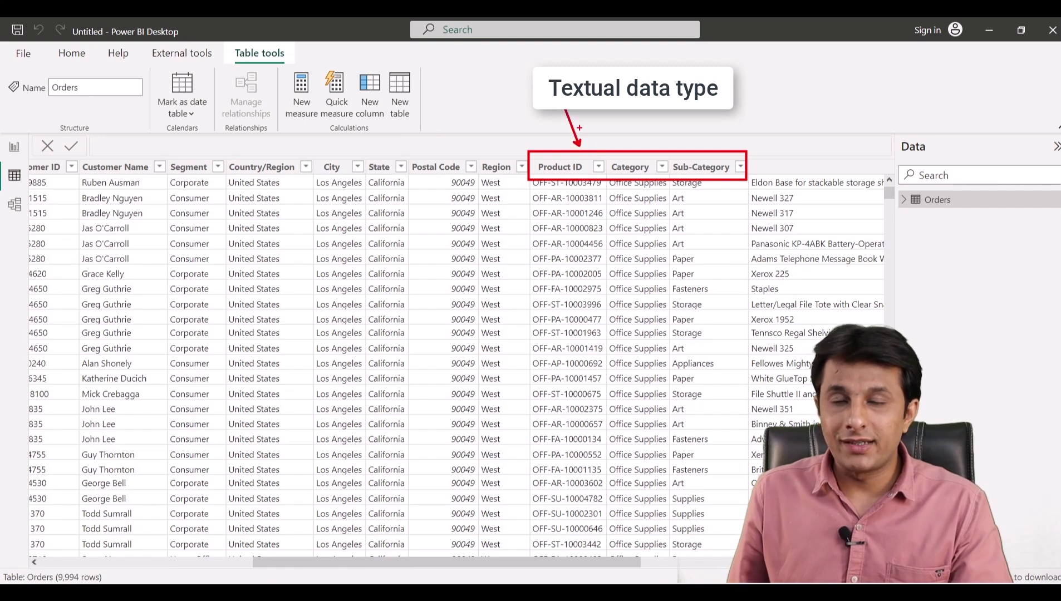
drag(566, 566, 796, 566)
click(758, 167)
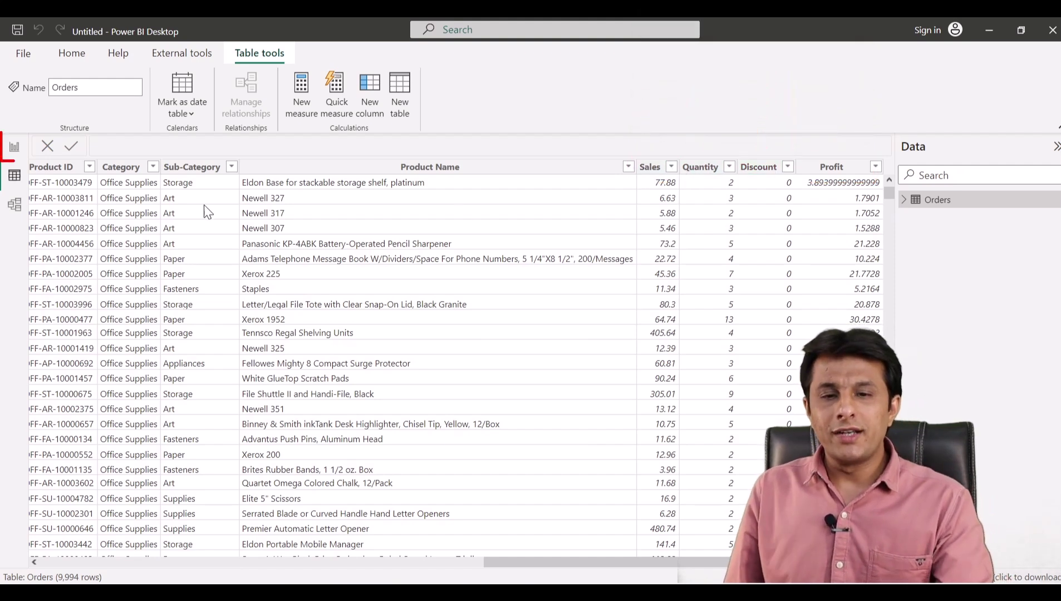
Return to the report page and insert a stacked column chart with Order Date on the X-axis
click(8, 150)
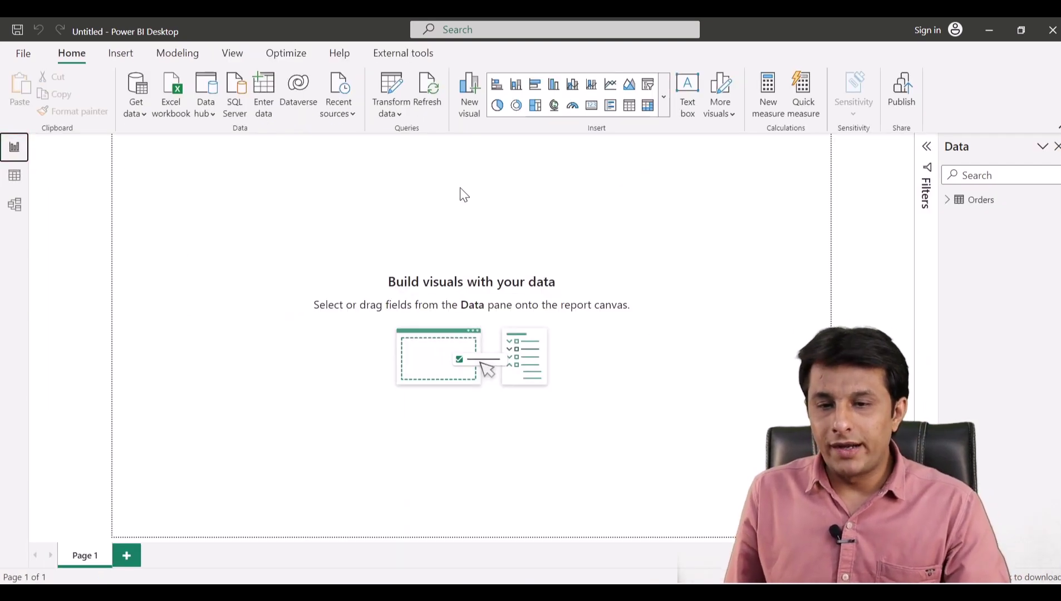
click(516, 84)
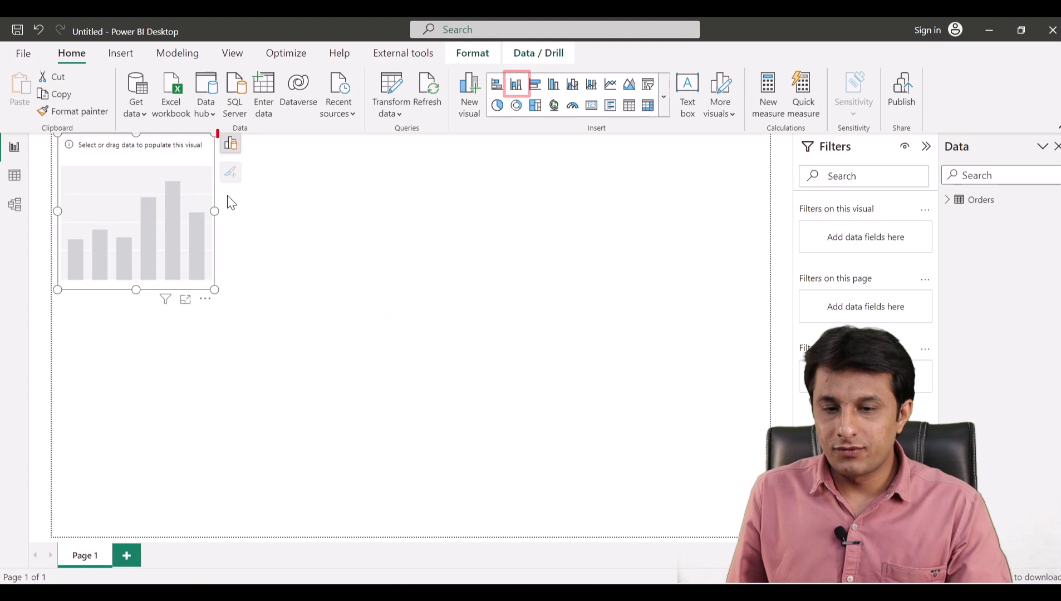
click(229, 145)
click(304, 256)
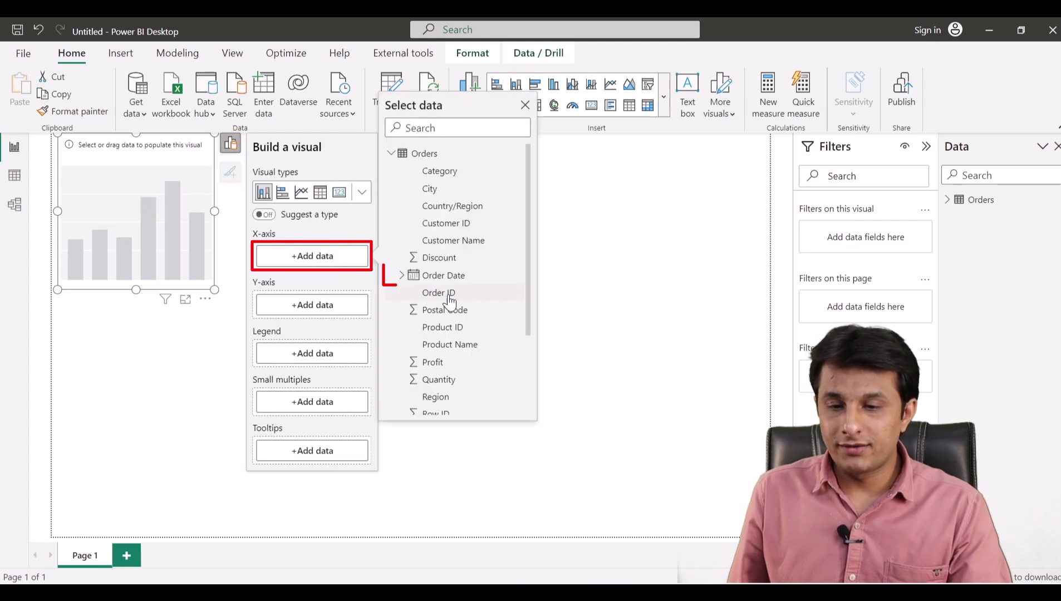
click(462, 274)
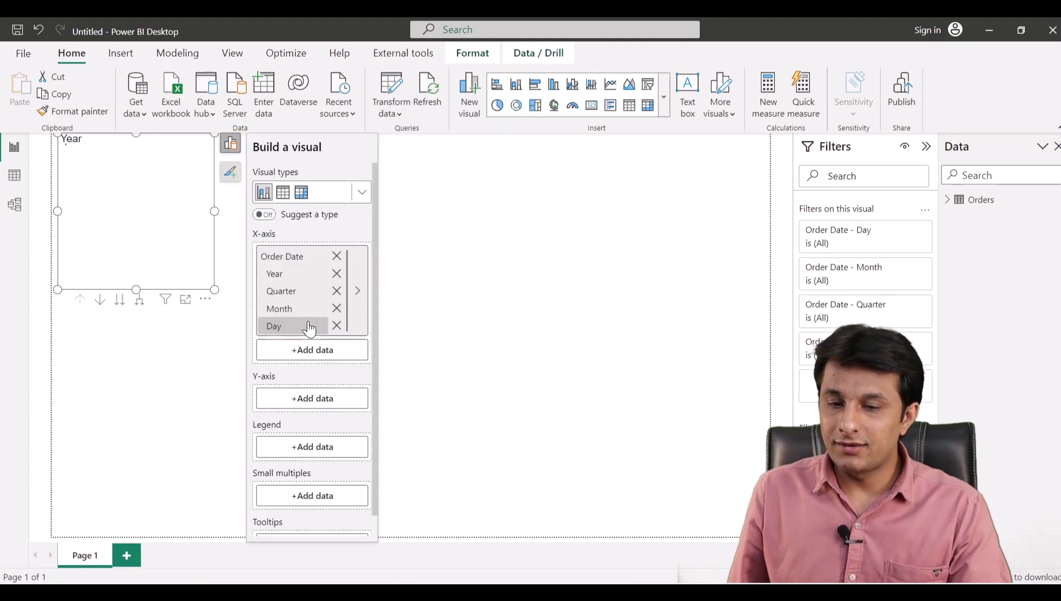
Add the Sales field to the column chart's Y-axis
click(330, 401)
scroll(467, 434, down, 3)
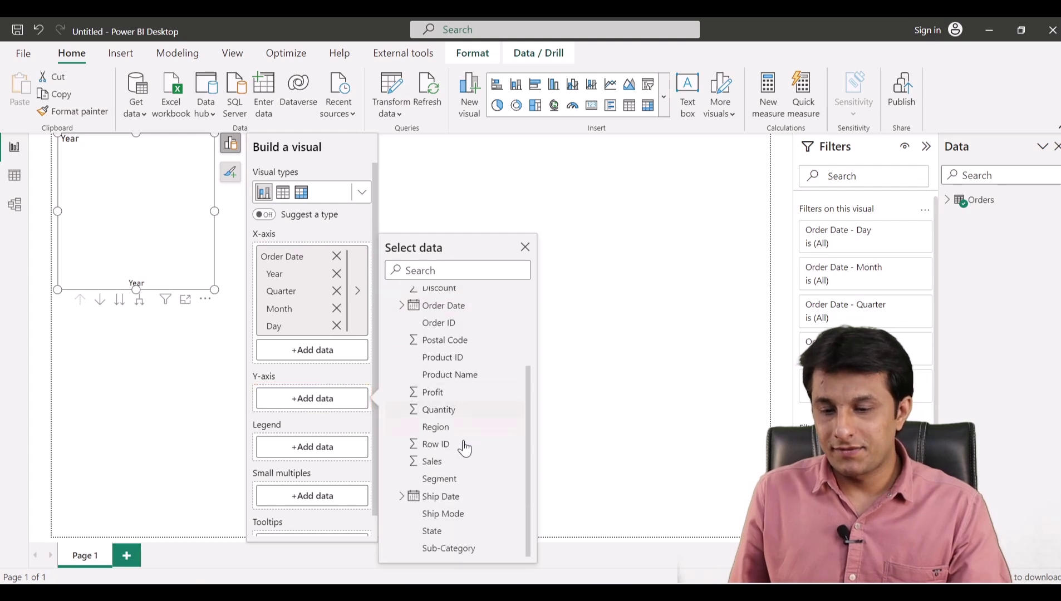
scroll(442, 456, up, 3)
scroll(444, 495, down, 2)
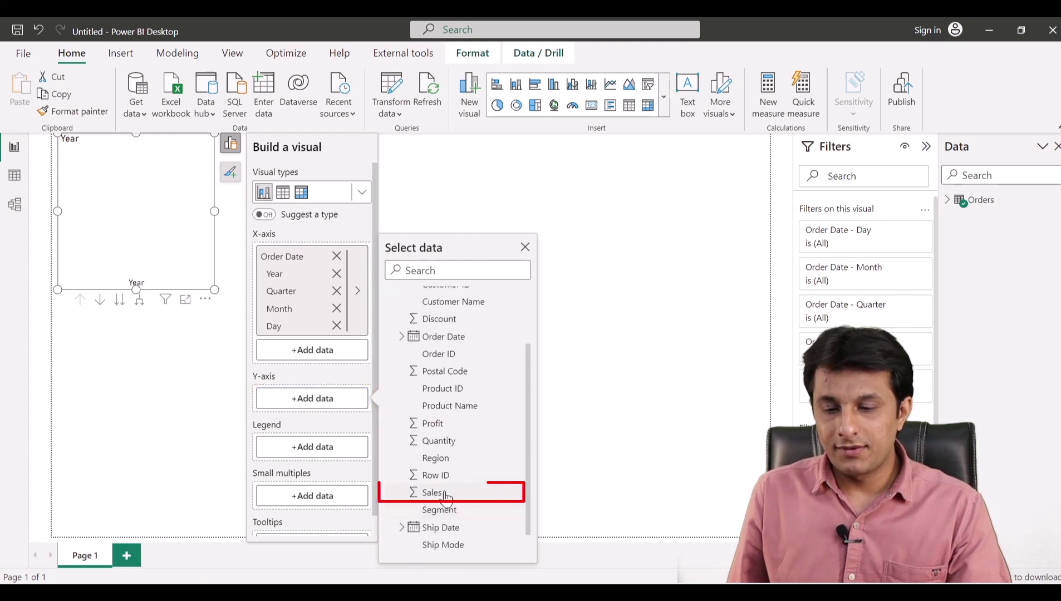
click(433, 493)
Enlarge the chart to nearly the full page width and expand its date hierarchy to year and quarter
drag(212, 288, 714, 451)
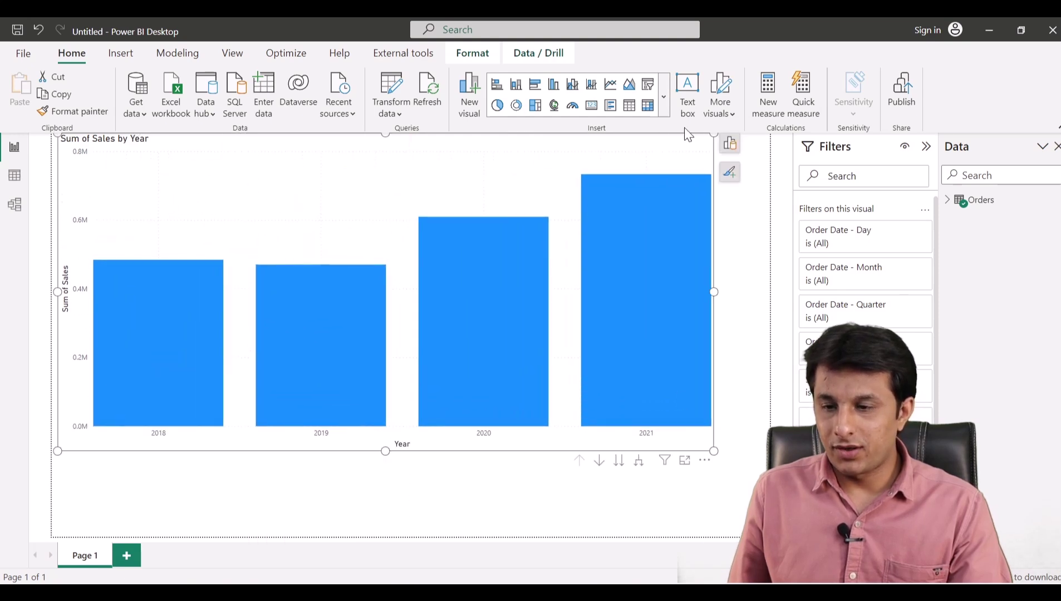
drag(713, 136, 713, 183)
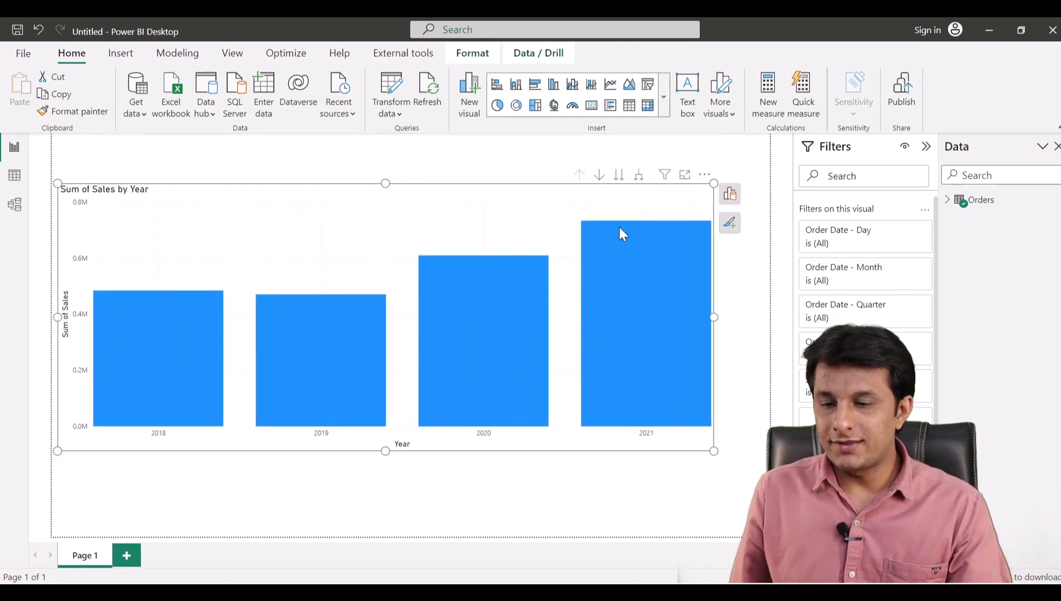
click(638, 176)
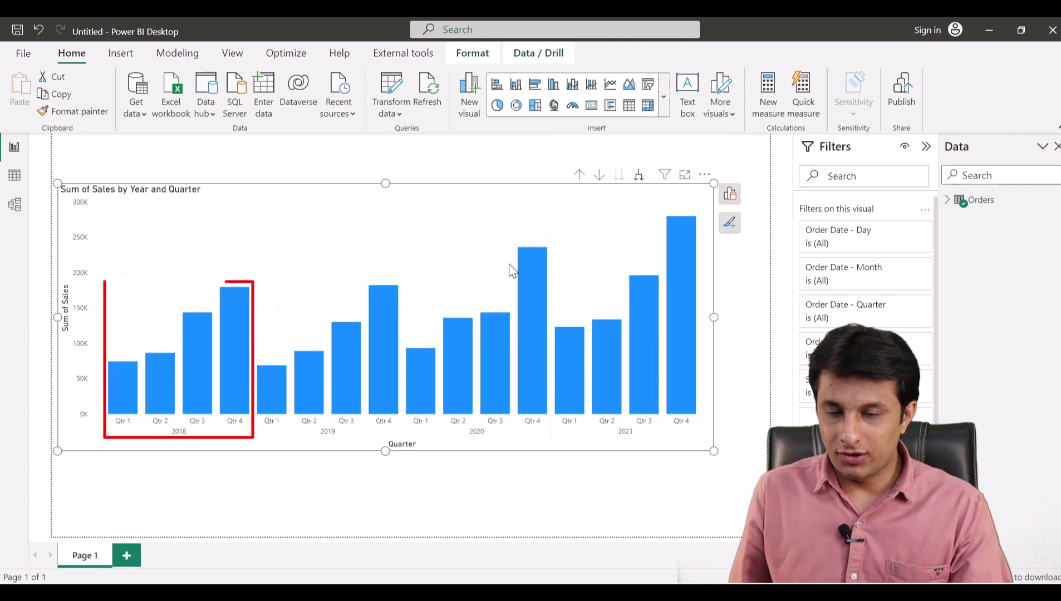
Customize the current theme by setting the general text font size to 15 pt
click(225, 55)
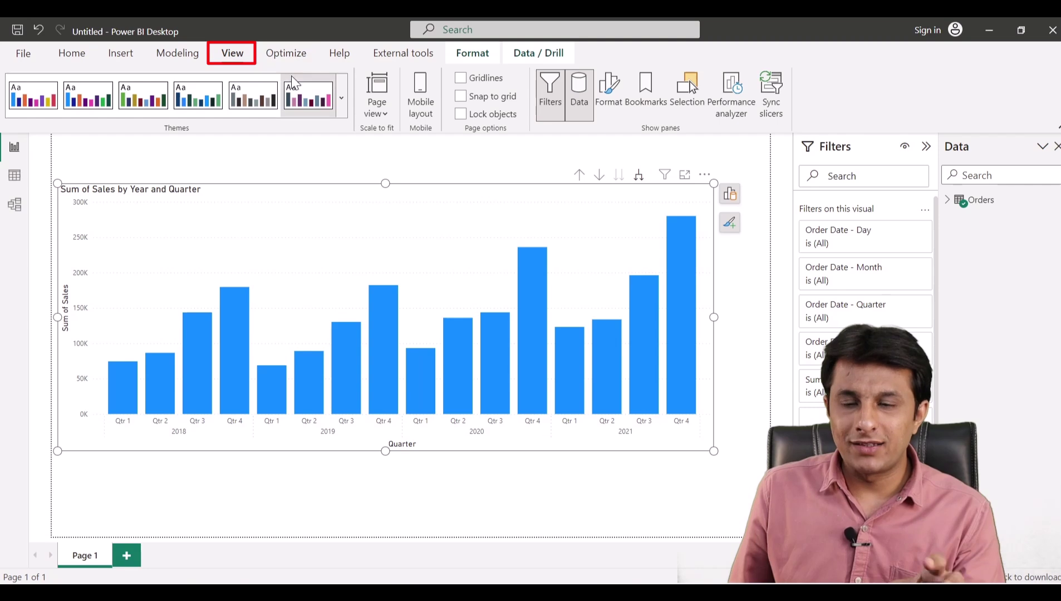
click(342, 100)
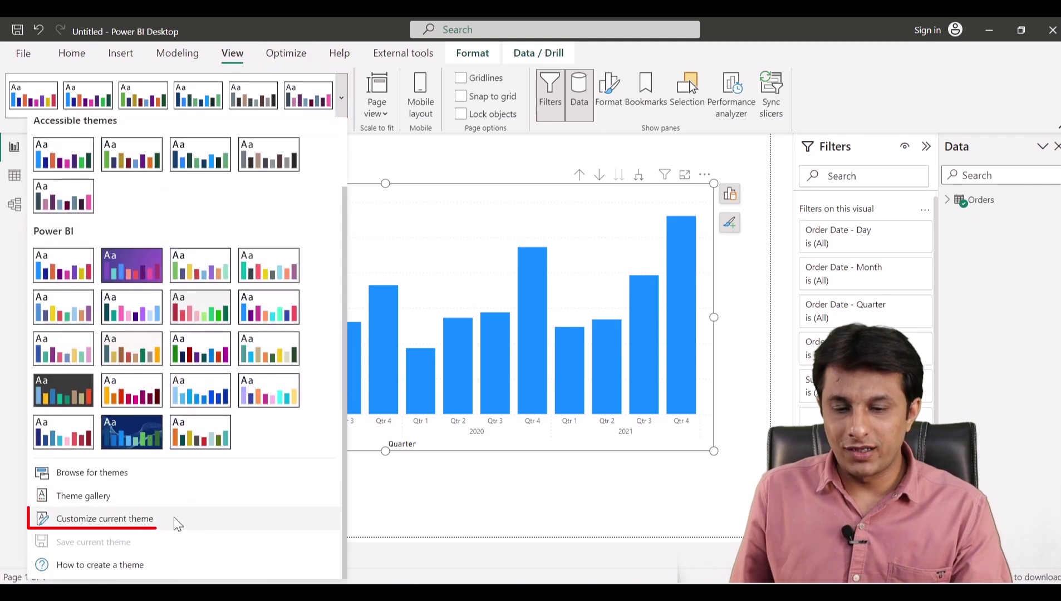
click(173, 518)
click(329, 160)
double_click(547, 228)
text(12)
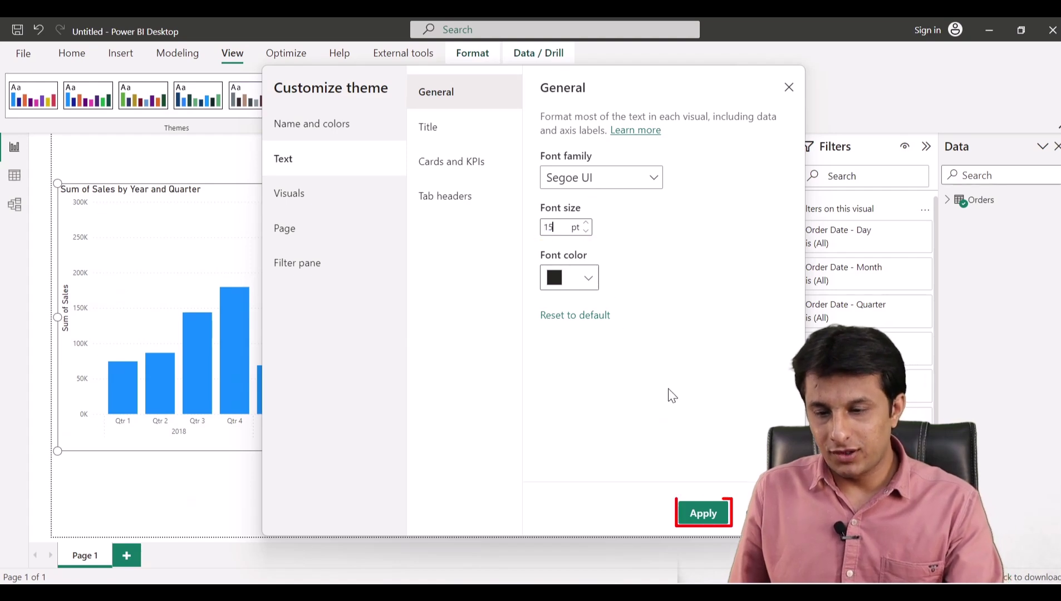
click(703, 519)
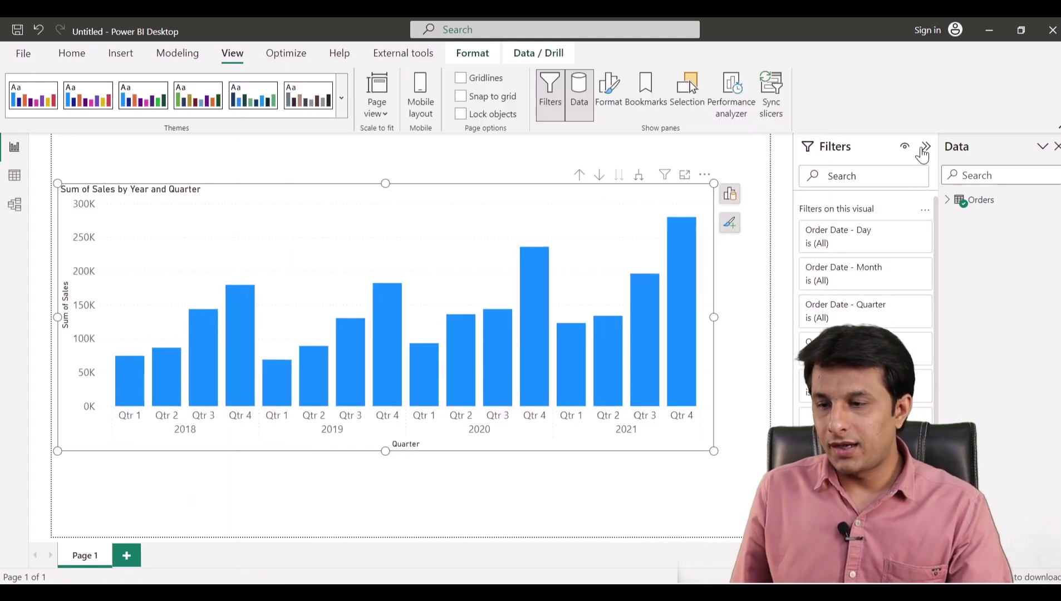
Collapse the Filters pane, close the Data pane and turn on data labels for the column chart
click(924, 147)
click(1056, 147)
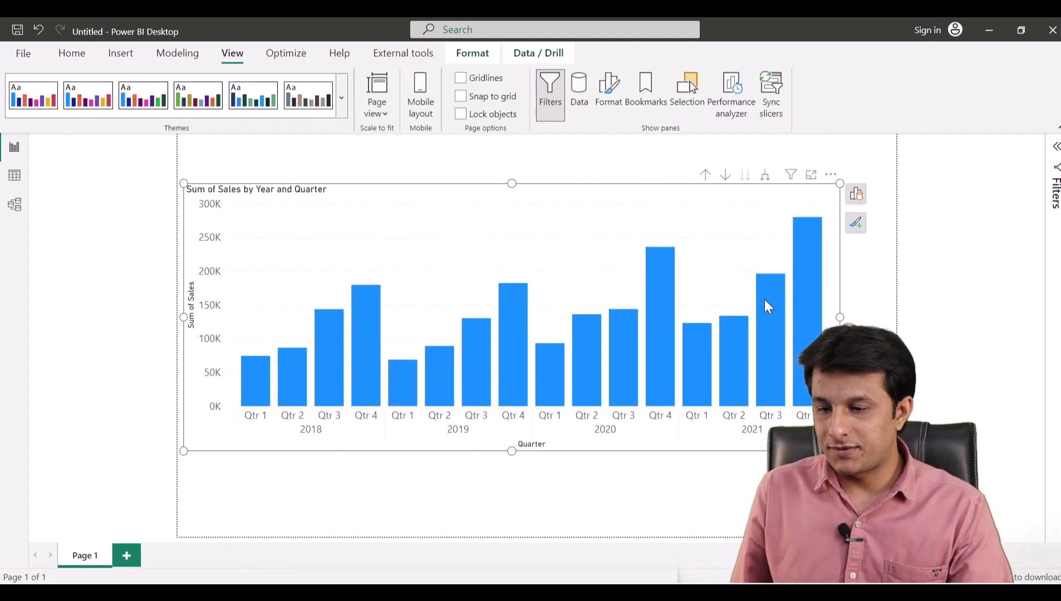
click(856, 223)
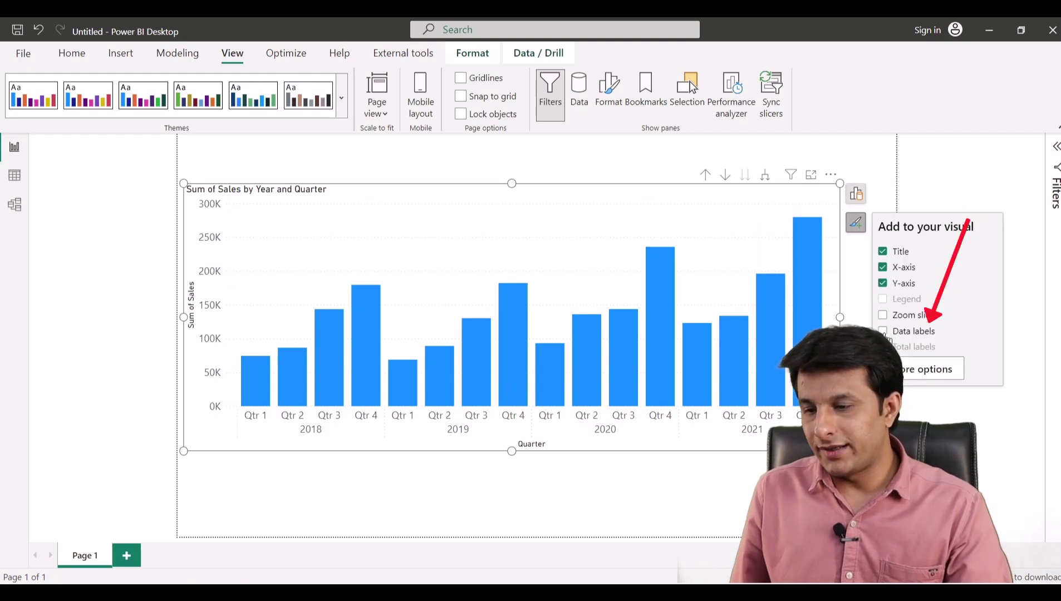
click(882, 330)
Move the chart to the lower part of the page and make it slightly wider and shorter
drag(431, 208, 404, 260)
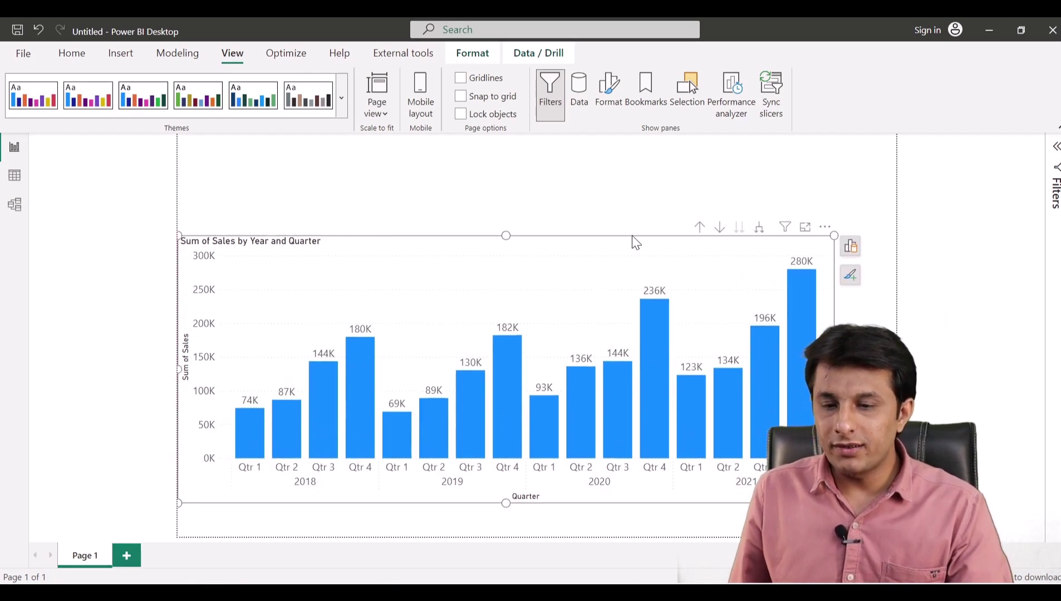
drag(836, 233, 847, 259)
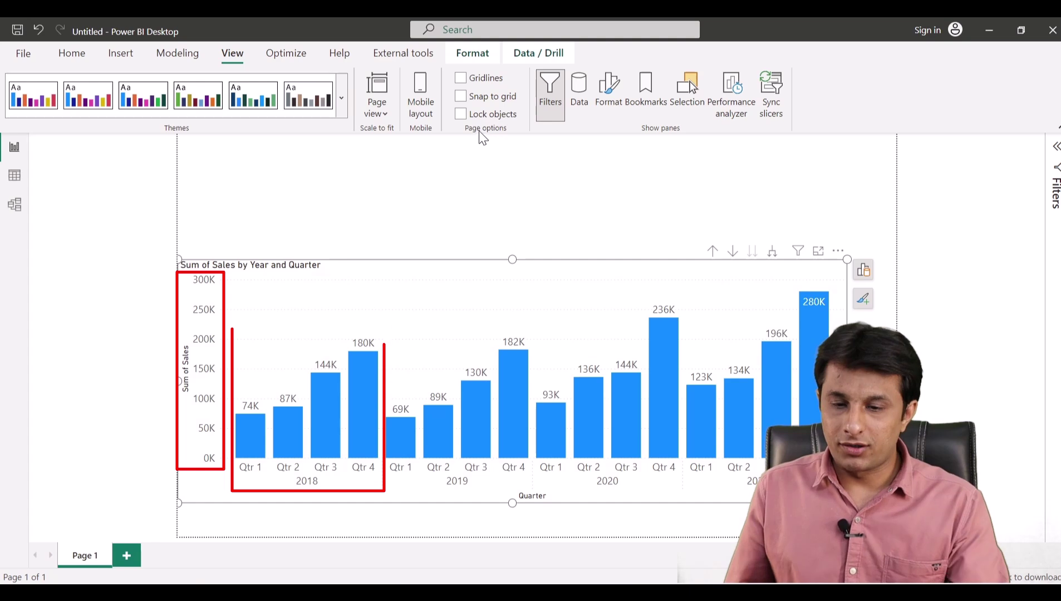
Examine the quarterly sales trend within each year and compare Qtr 4 of 2020 with Qtr 1 of 2021
drag(238, 389, 345, 323)
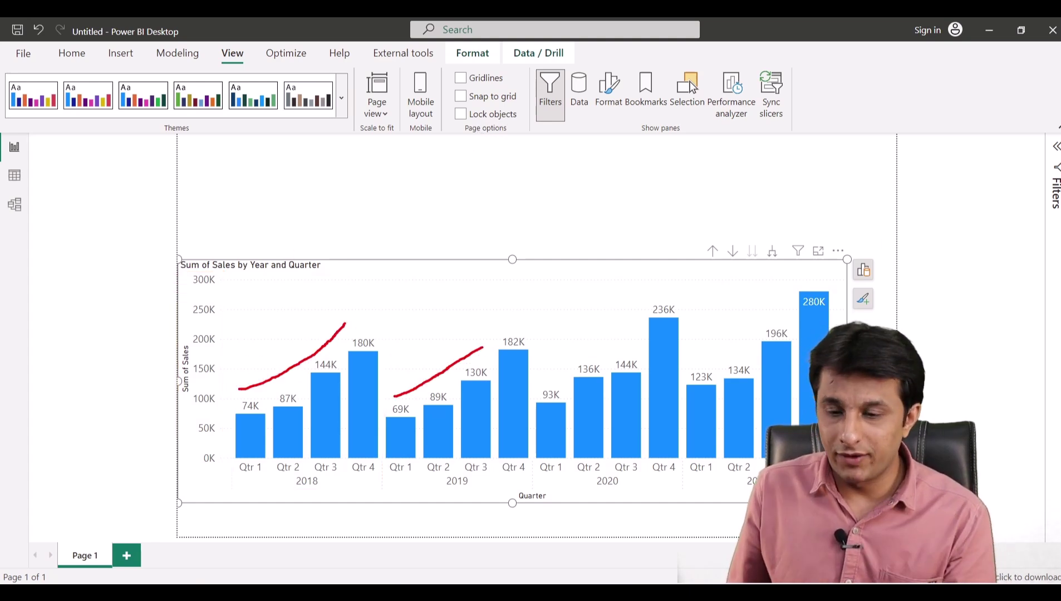
mouse_move(541, 382)
mouse_down()
mouse_move(598, 342)
mouse_move(639, 292)
mouse_up()
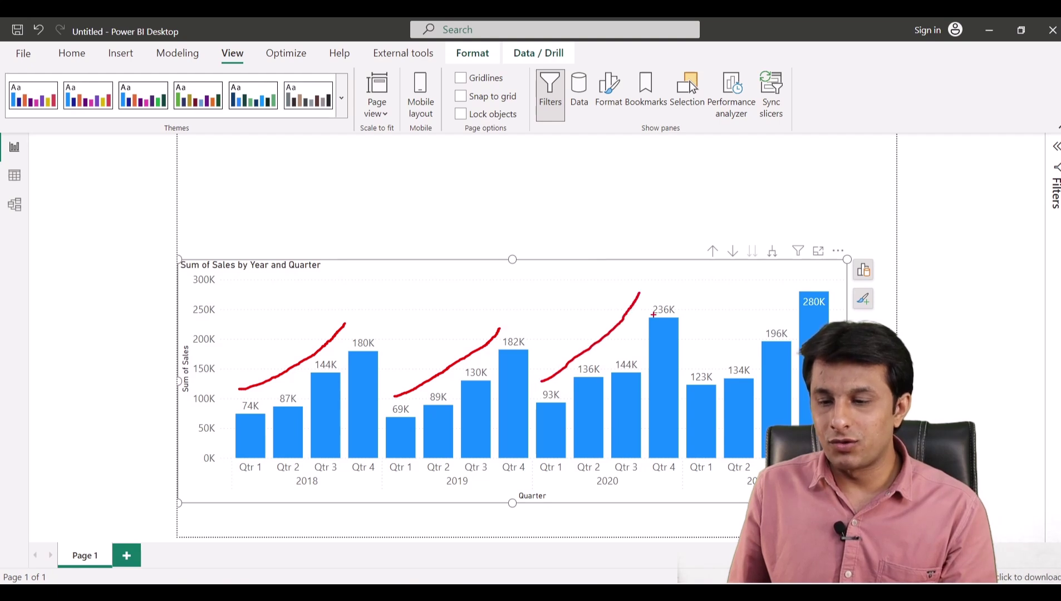
drag(690, 368, 818, 283)
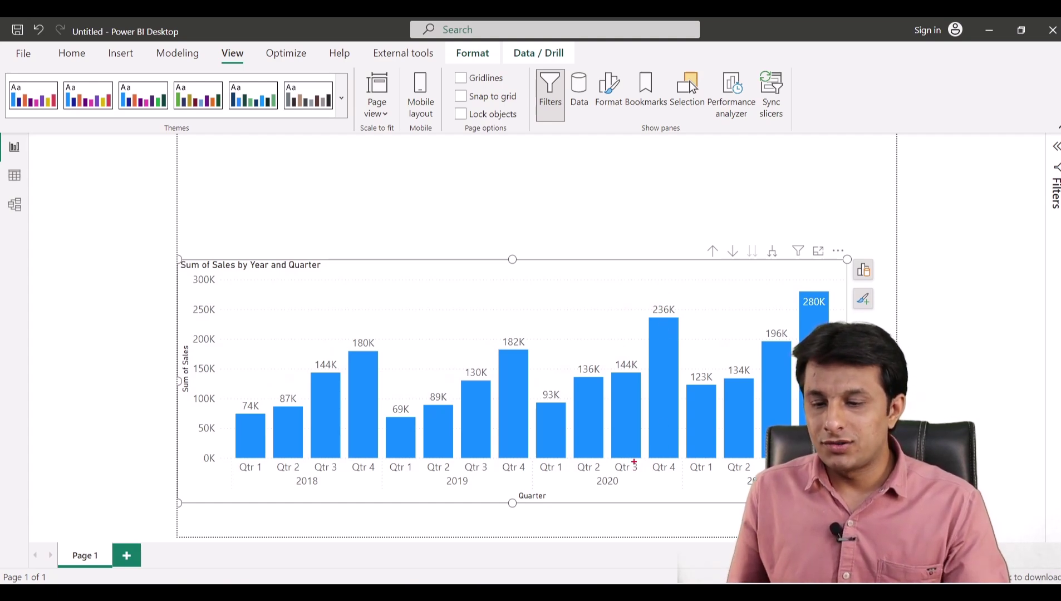
mouse_move(584, 472)
mouse_down()
mouse_move(628, 490)
mouse_move(680, 476)
mouse_up()
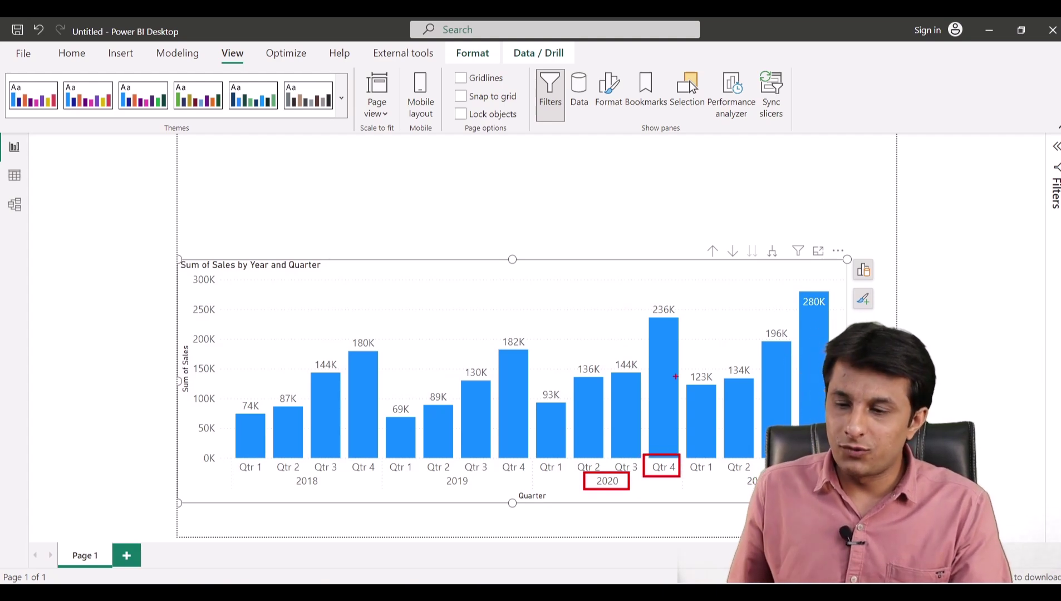
drag(643, 298, 679, 319)
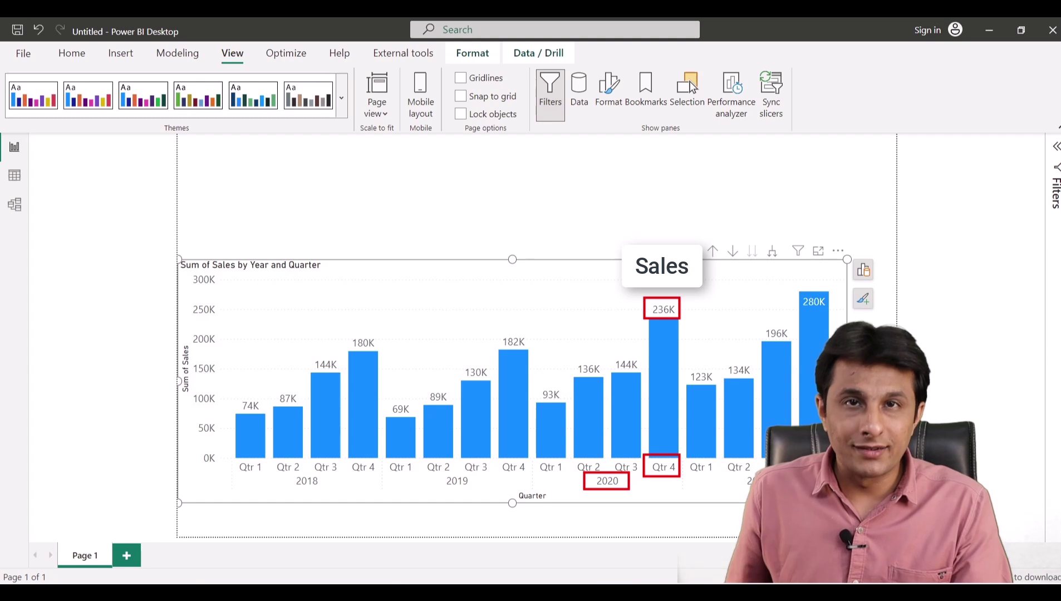
drag(687, 365, 711, 381)
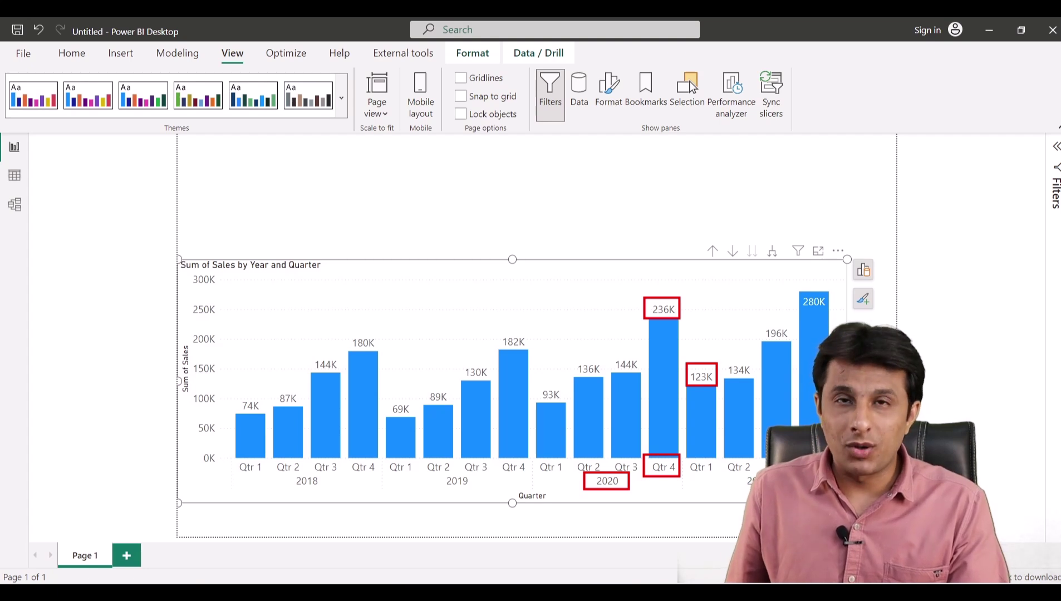
mouse_move(668, 305)
mouse_down()
mouse_move(670, 250)
mouse_move(702, 289)
mouse_move(702, 353)
mouse_move(693, 335)
mouse_move(710, 340)
mouse_up()
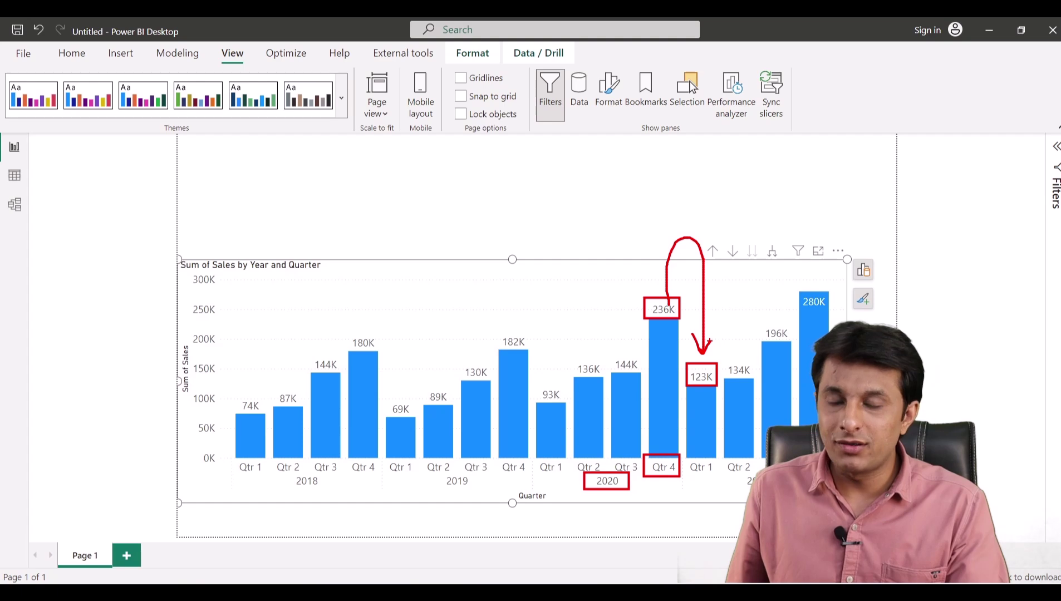
key(Escape)
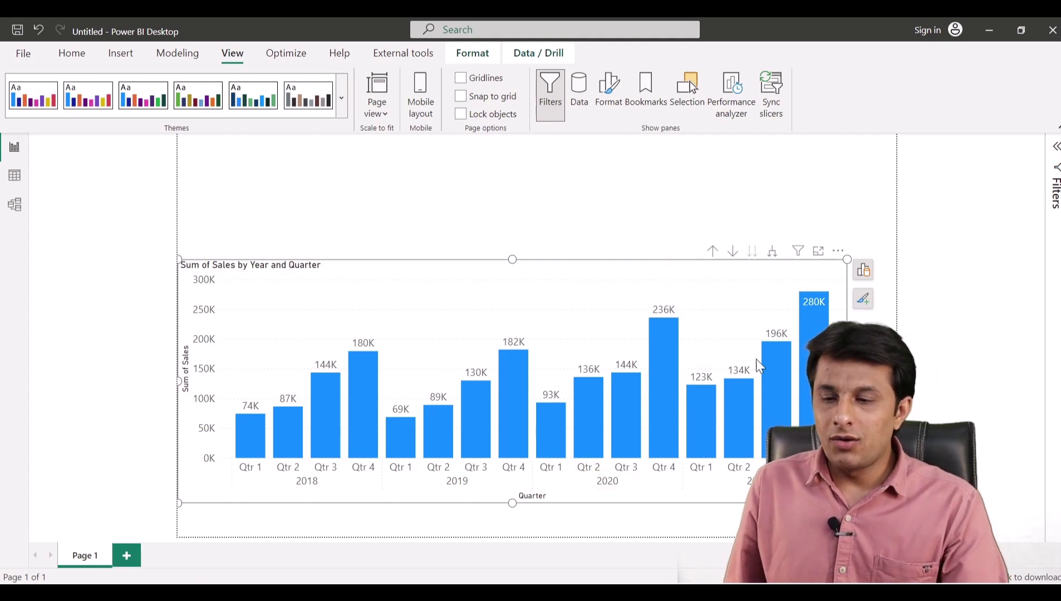
Show the Data pane, expand the Orders table, review the Category, Customer Name, Product Name and Region fields, and close the pane
click(587, 108)
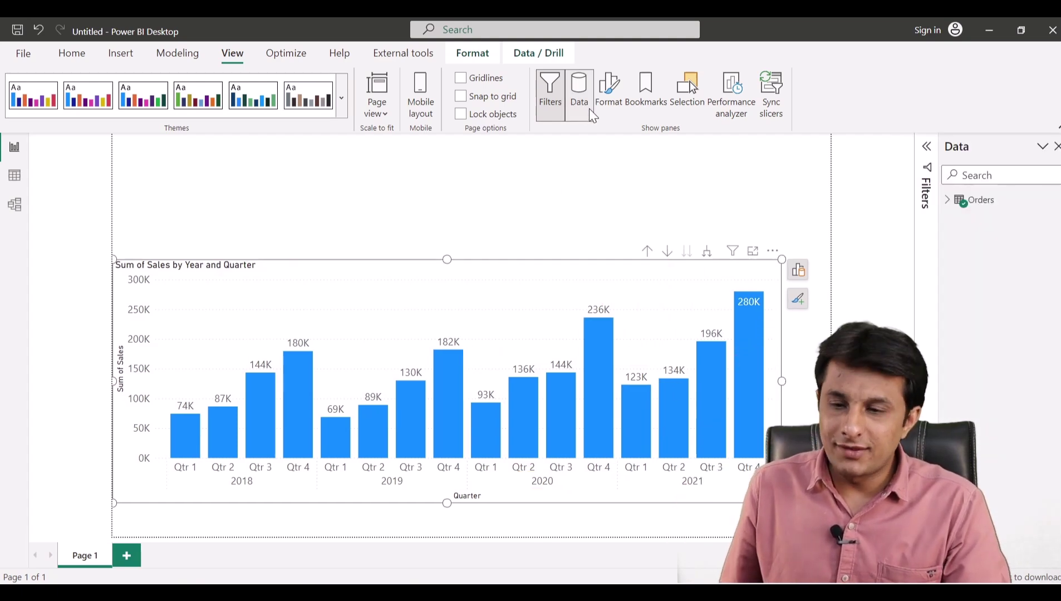
click(946, 200)
drag(950, 204, 1049, 225)
mouse_move(928, 257)
mouse_down()
mouse_move(959, 223)
mouse_move(923, 261)
mouse_move(1059, 295)
mouse_up()
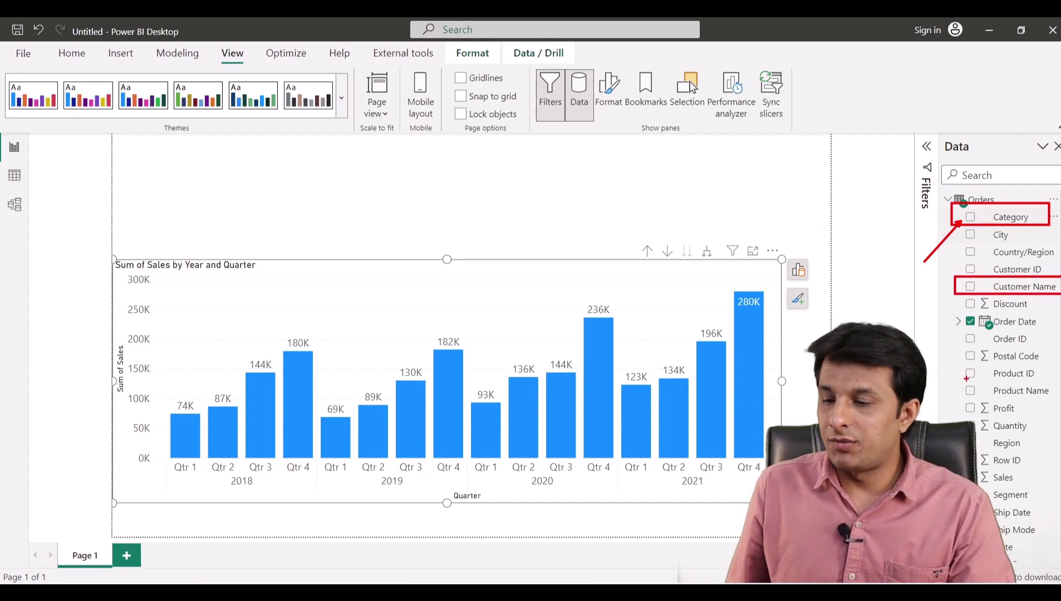
drag(958, 383, 1059, 400)
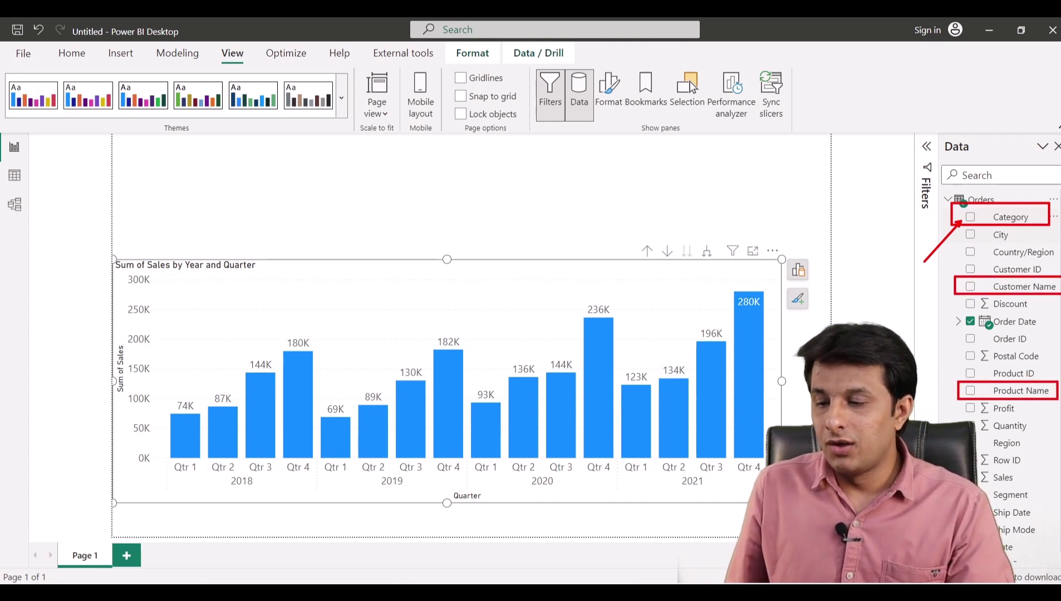
drag(977, 436, 1035, 454)
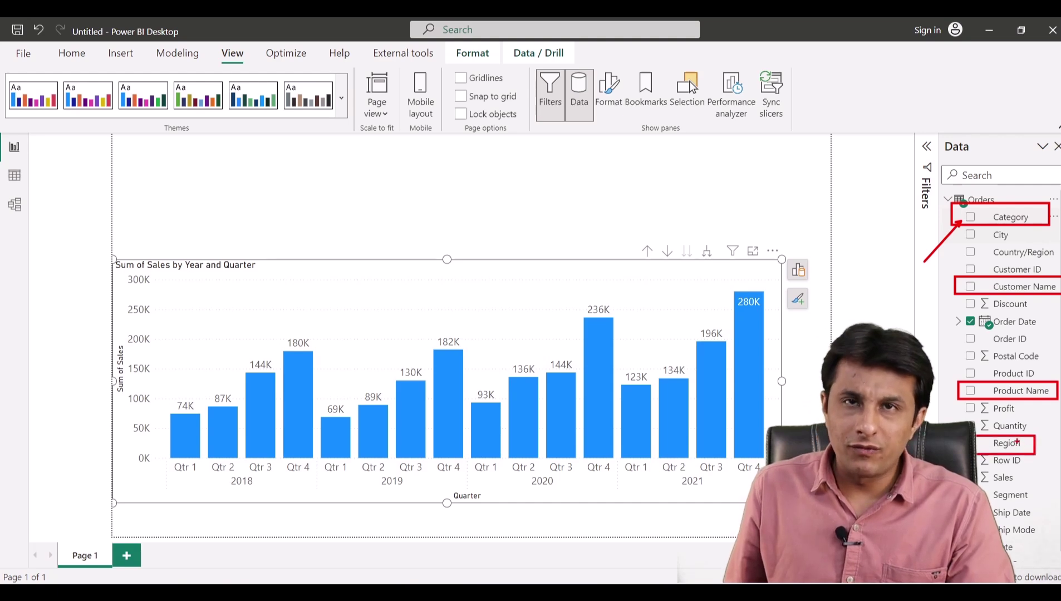
key(Escape)
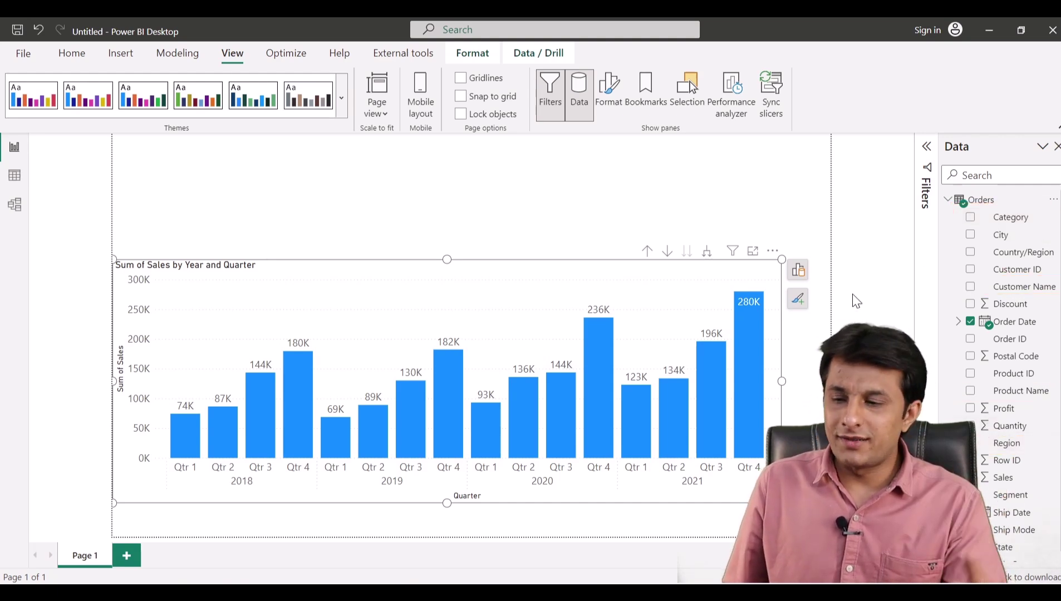
click(1056, 147)
Select the 2021 Qtr 1 column and run Explain the decrease on it against 2020 Qtr 4
mouse_move(660, 304)
mouse_down()
mouse_move(679, 227)
mouse_move(694, 239)
mouse_move(703, 366)
mouse_move(693, 354)
mouse_move(726, 347)
mouse_up()
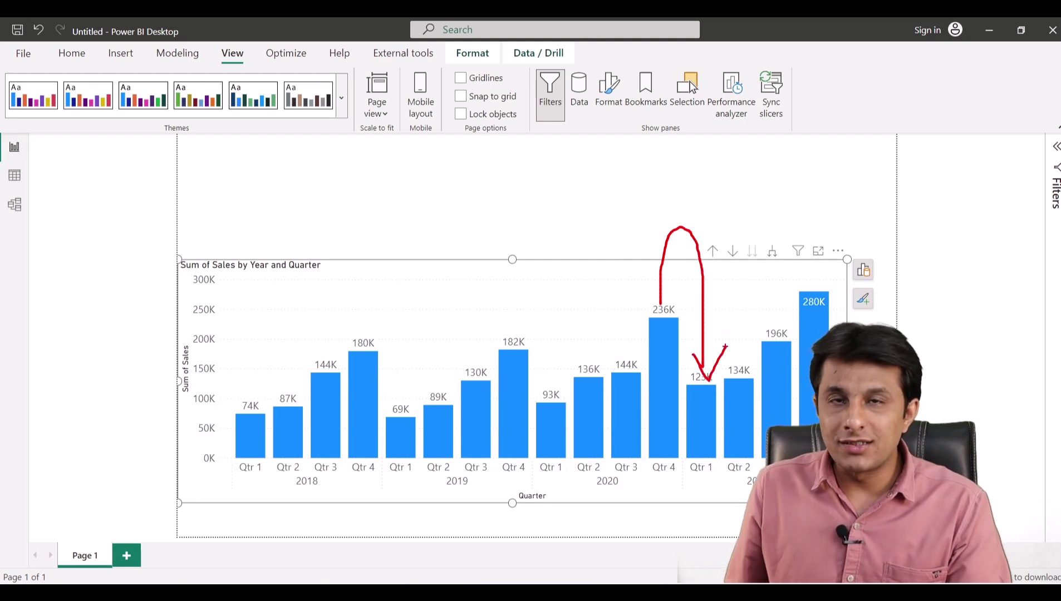
key(Escape)
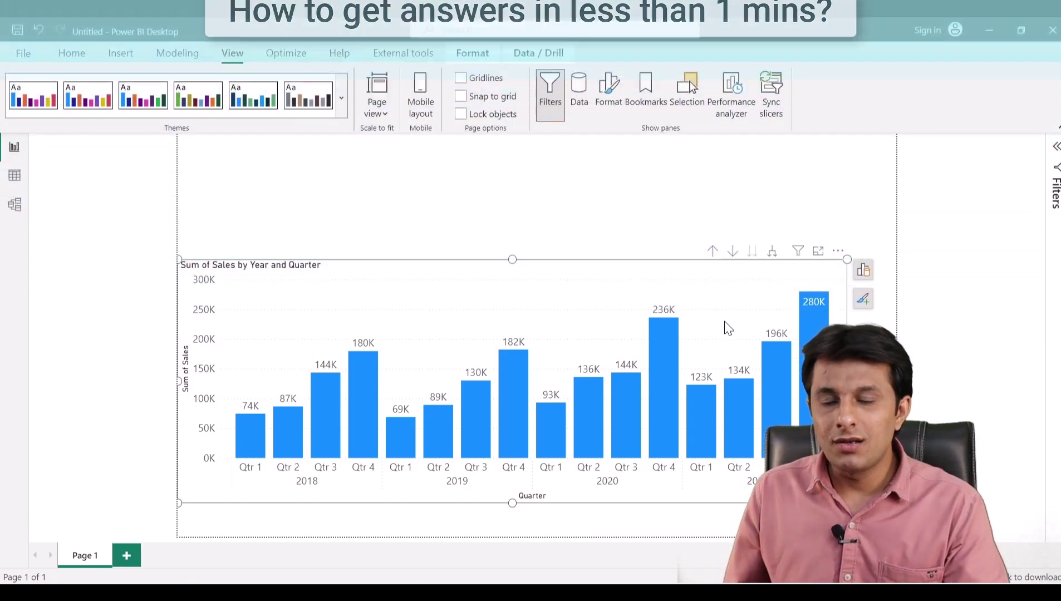
mouse_move(658, 298)
mouse_down()
mouse_move(679, 227)
mouse_move(693, 251)
mouse_move(693, 350)
mouse_up()
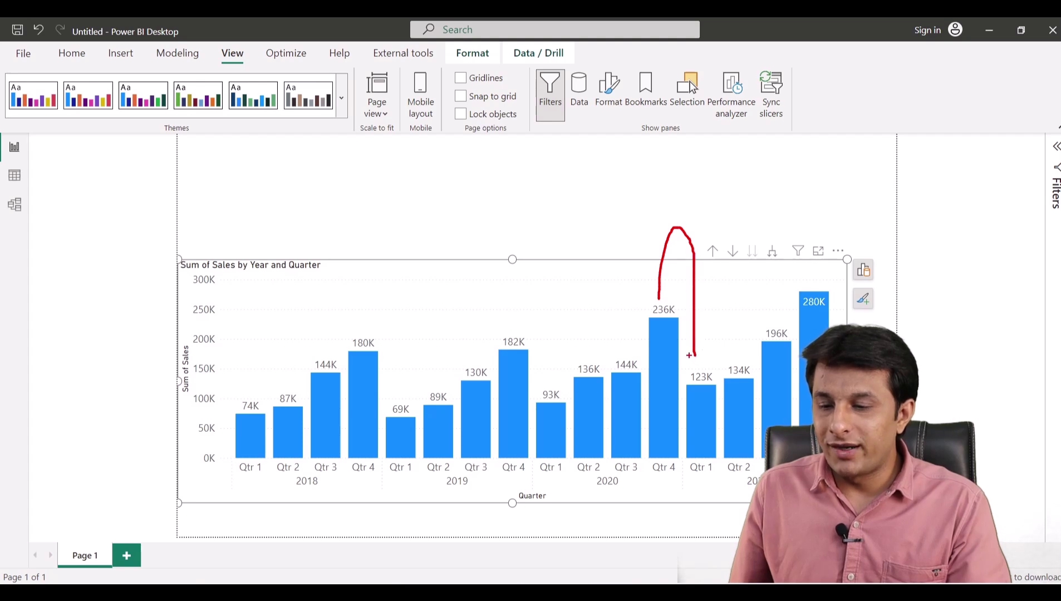
key(Escape)
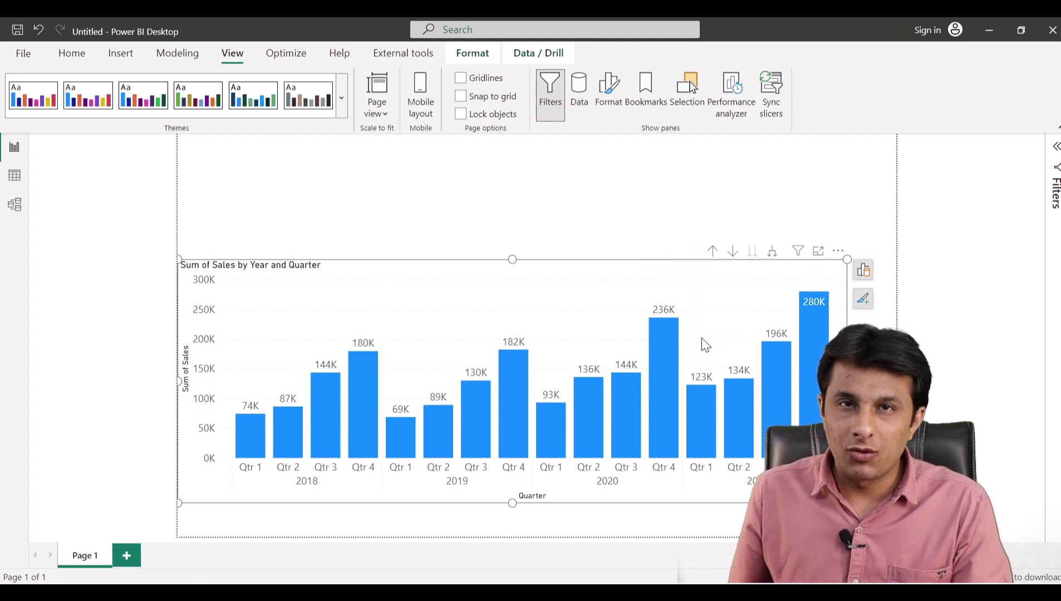
click(703, 422)
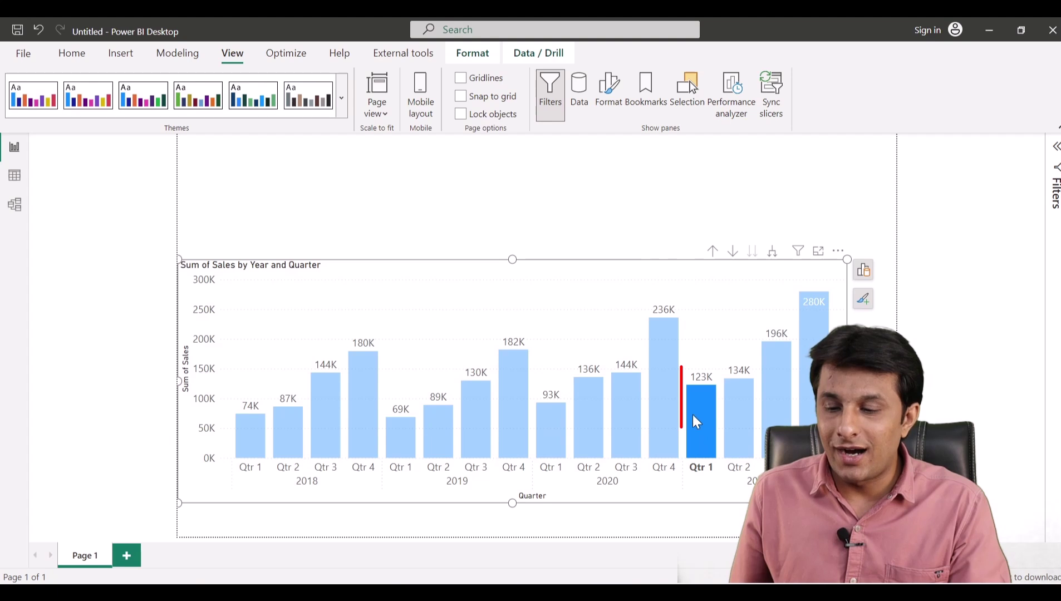
mouse_move(708, 412)
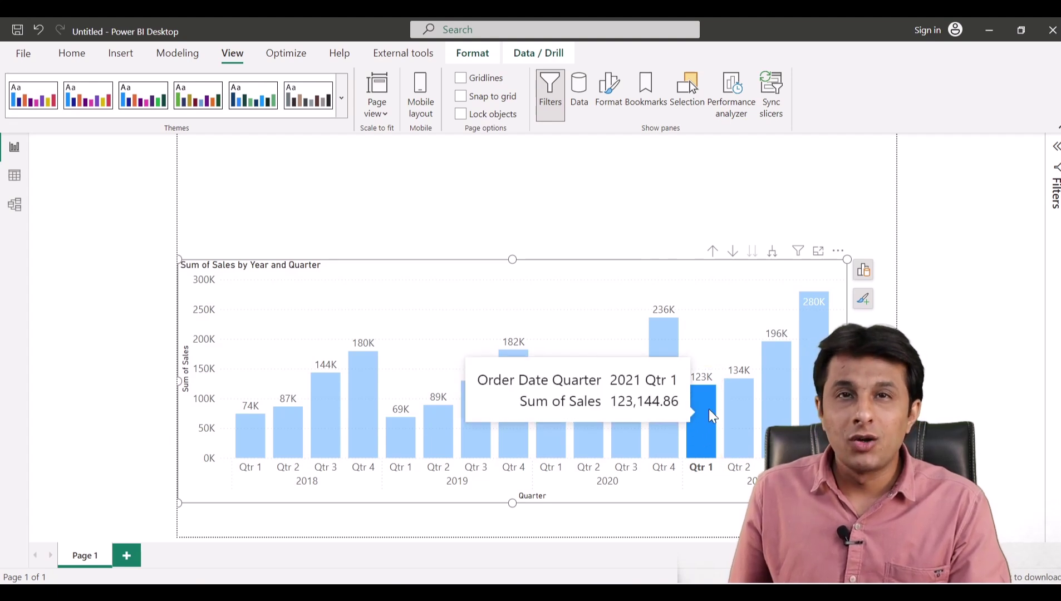
right_click(703, 404)
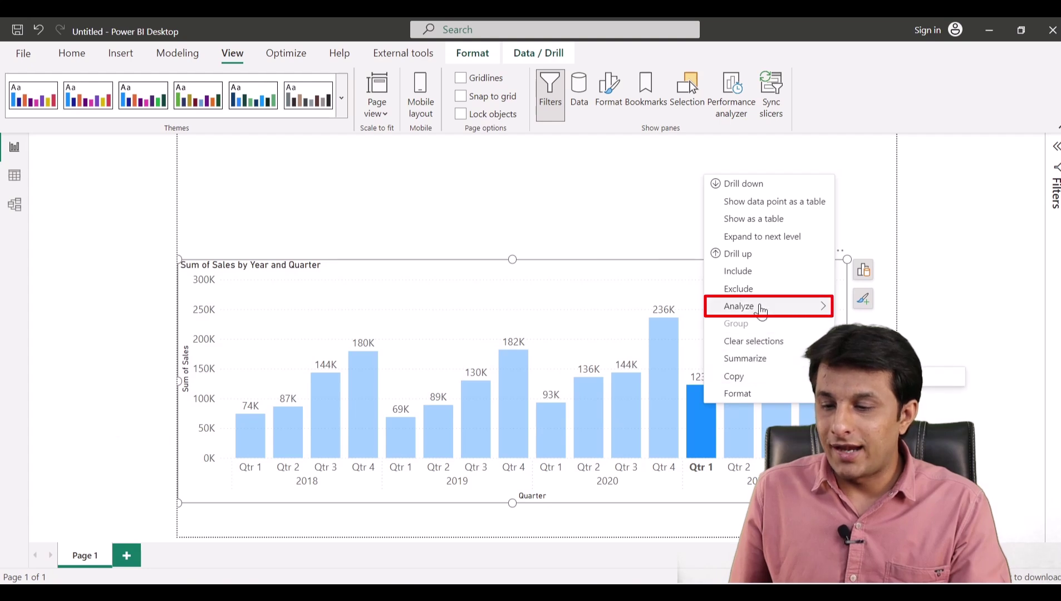
mouse_move(786, 307)
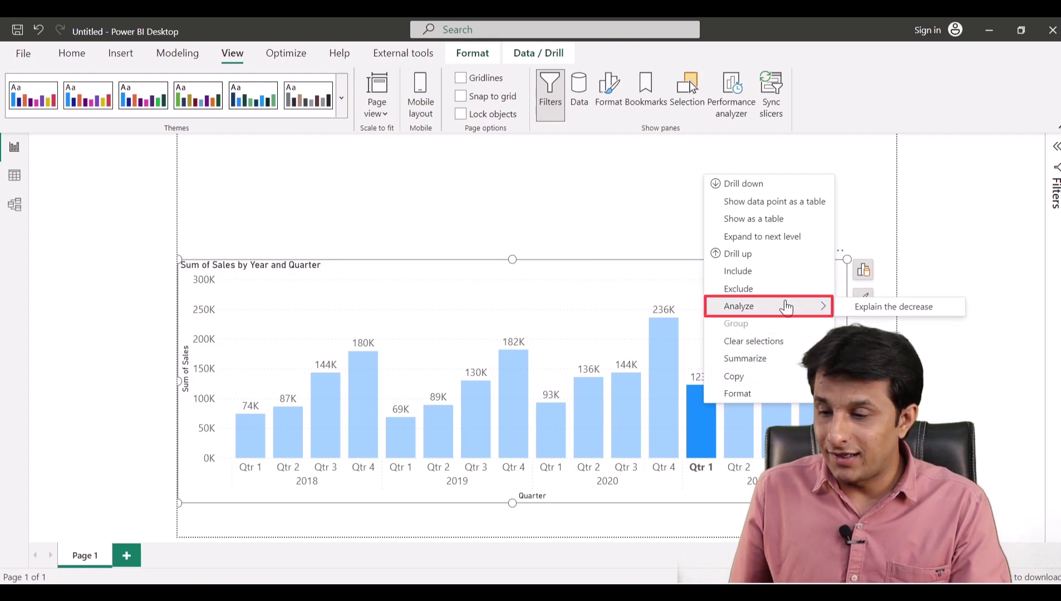
click(888, 306)
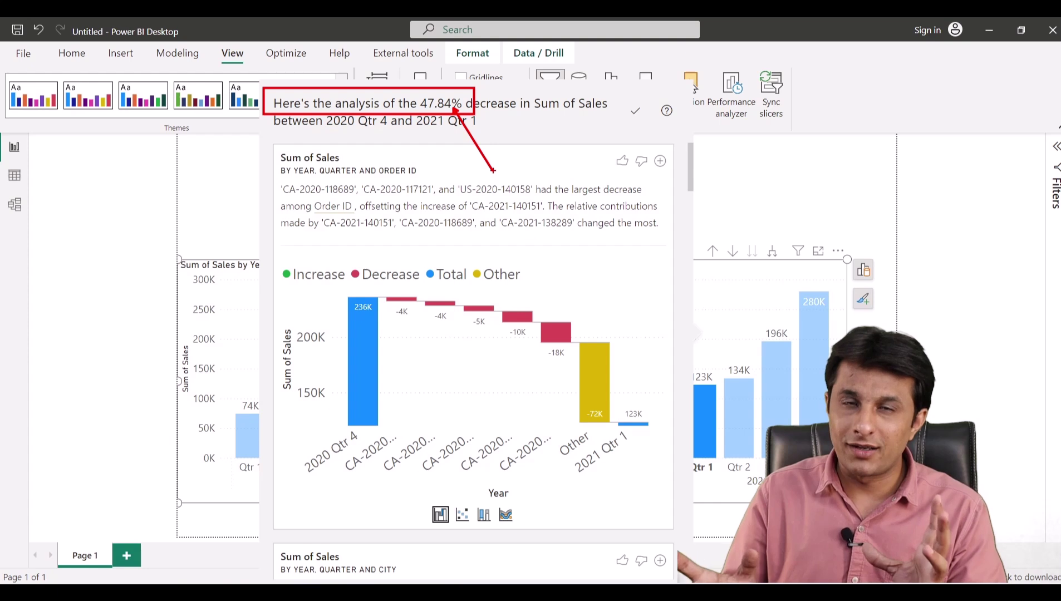
Browse the decrease analysis from the order ID breakdown through city, state and ship mode to category
key(Escape)
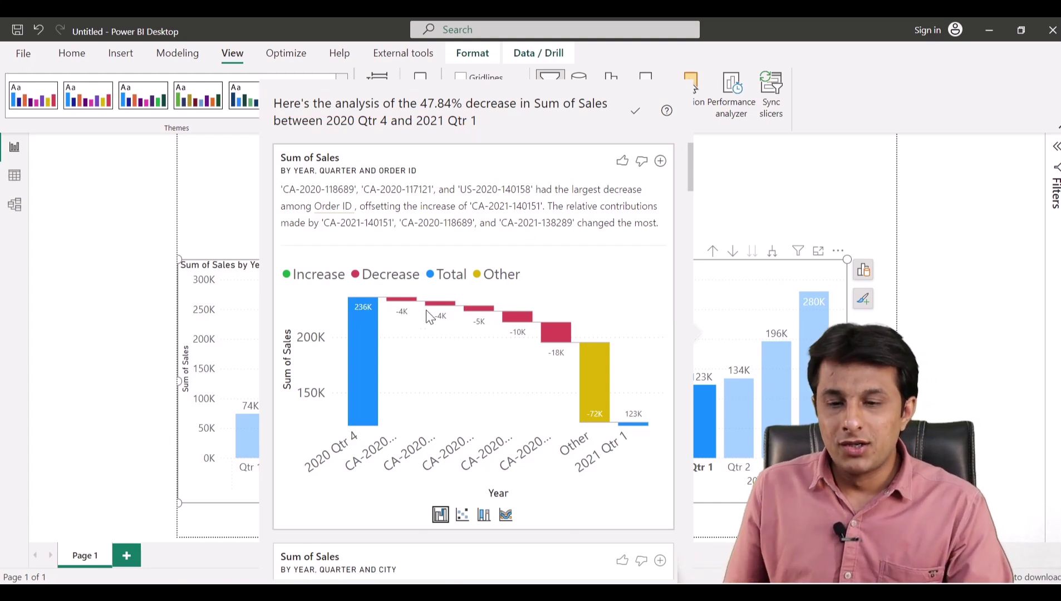
drag(372, 162, 422, 184)
key(Escape)
scroll(461, 339, down, 10)
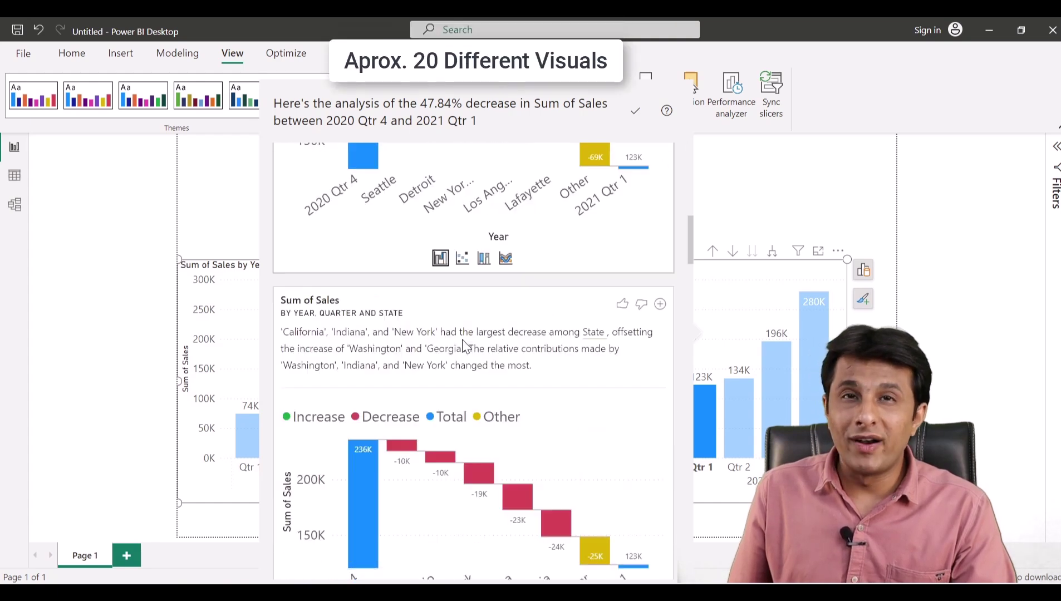
scroll(463, 344, down, 5)
scroll(465, 345, down, 5)
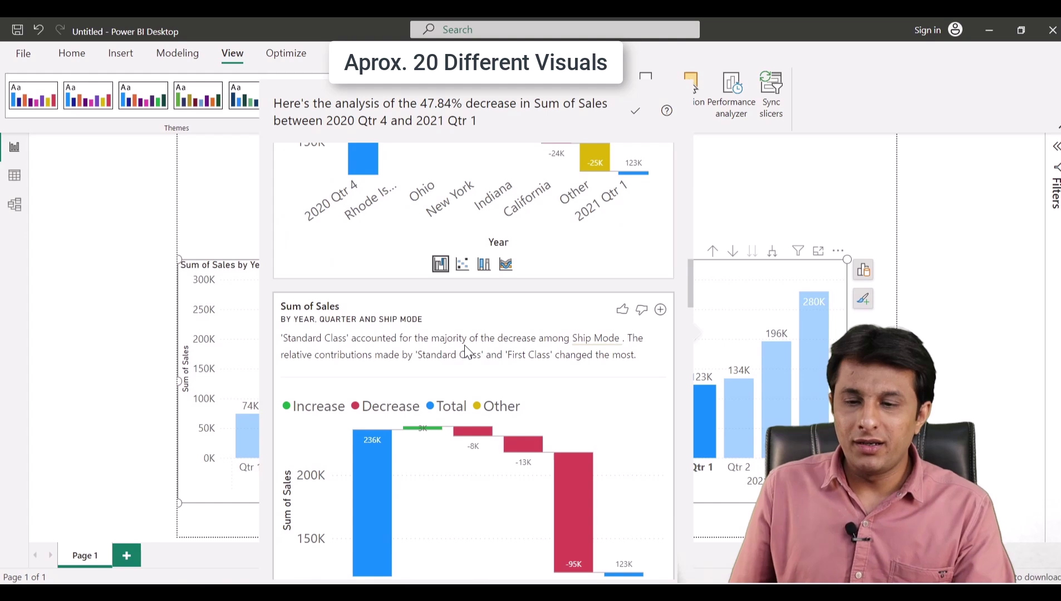
scroll(468, 351, down, 5)
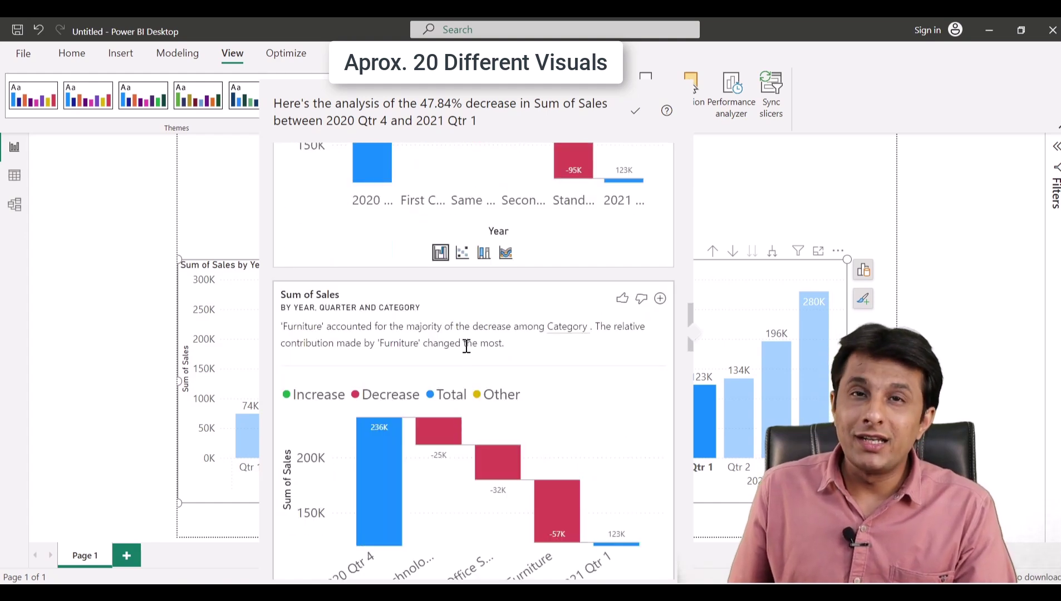
scroll(466, 346, down, 5)
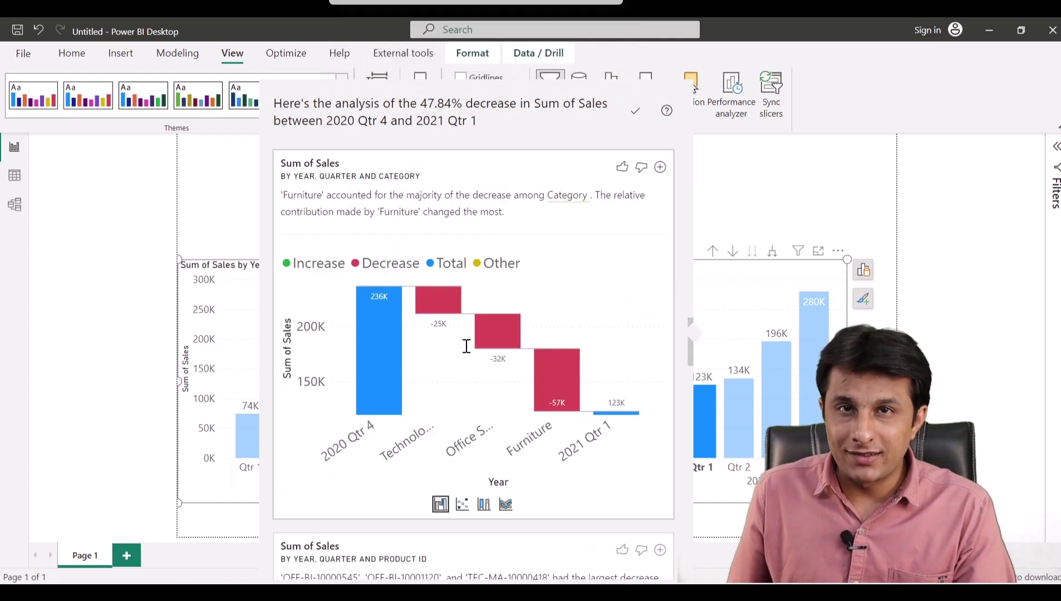
scroll(466, 352, up, 3)
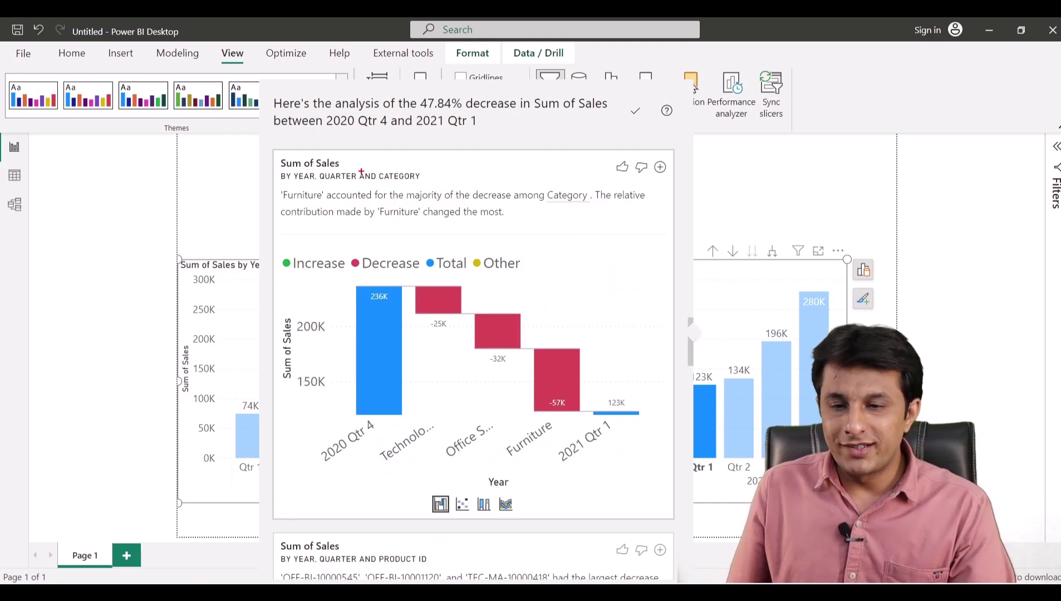
Examine the category waterfall for how Furniture, Office Supplies and Technology each contributed to the sales change between the two quarters
drag(373, 165, 428, 188)
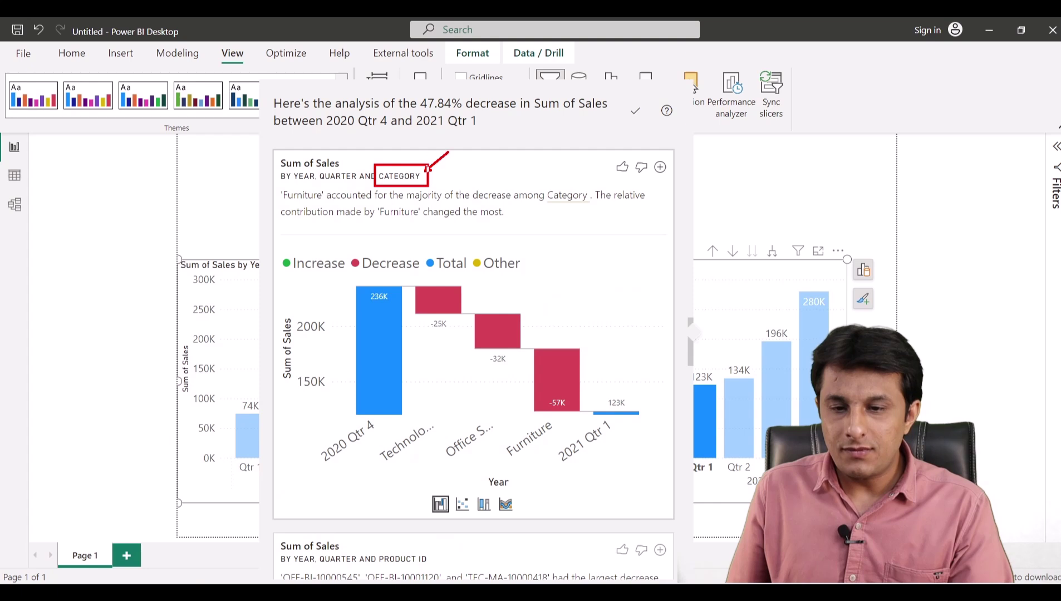
drag(280, 153, 325, 166)
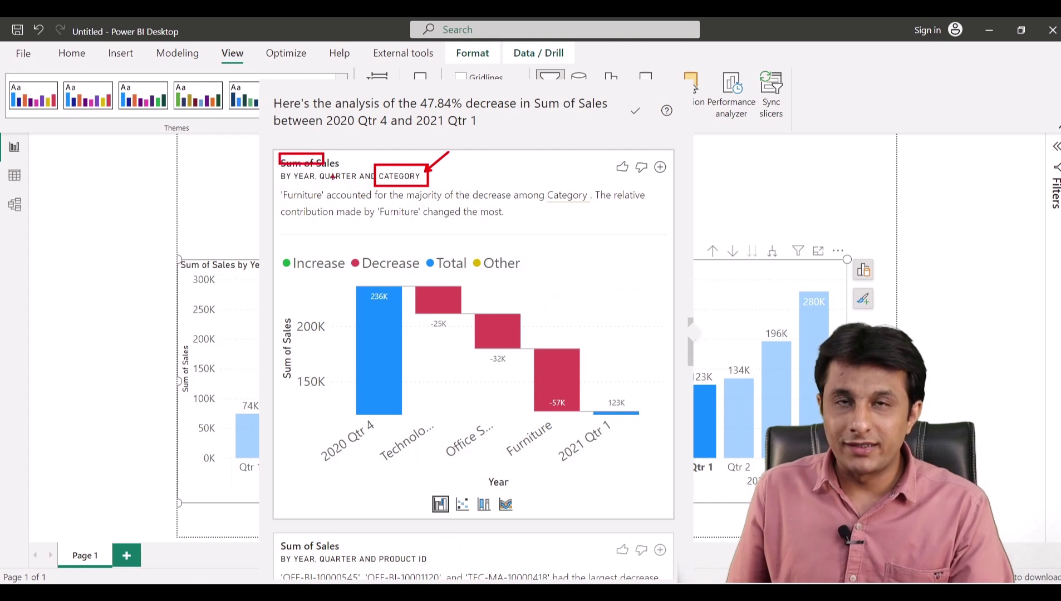
key(Escape)
mouse_move(358, 280)
mouse_down()
mouse_move(395, 305)
mouse_move(386, 253)
mouse_move(520, 210)
mouse_move(589, 281)
mouse_move(615, 366)
mouse_up()
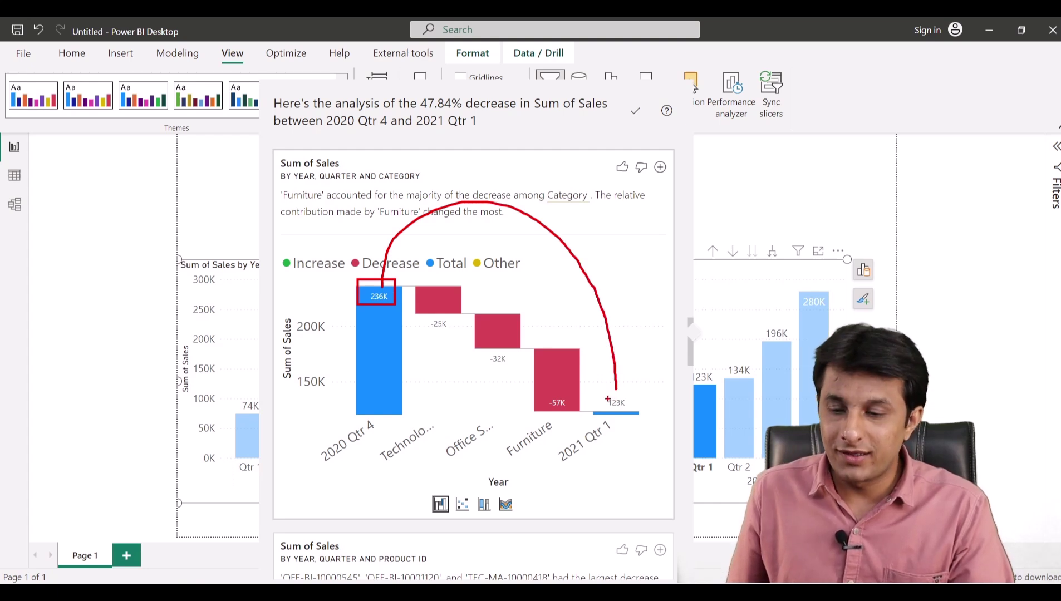
drag(527, 328, 601, 454)
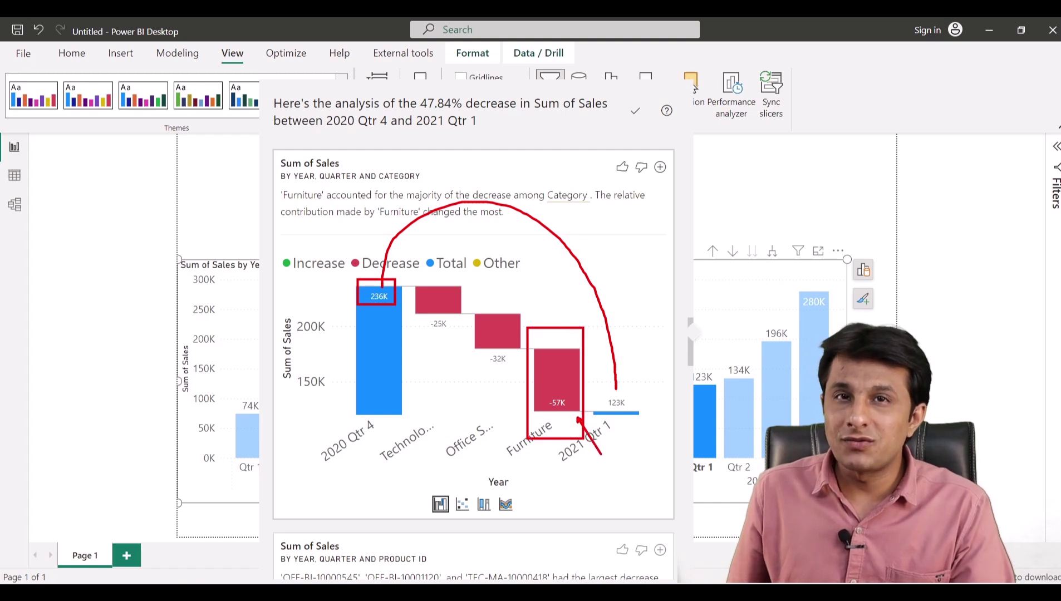
key(Escape)
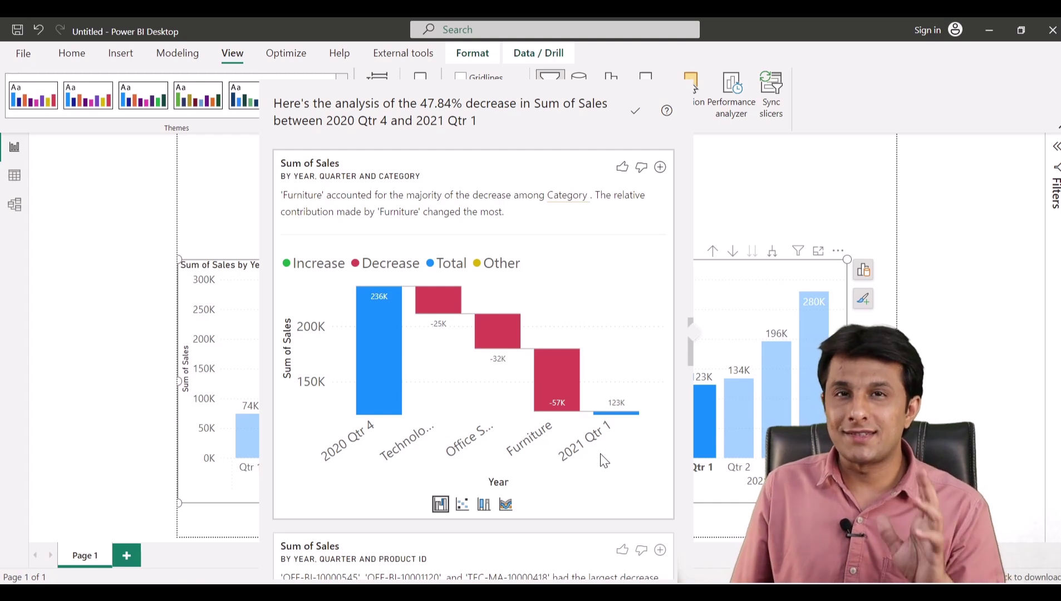
drag(469, 302, 522, 366)
drag(401, 286, 466, 338)
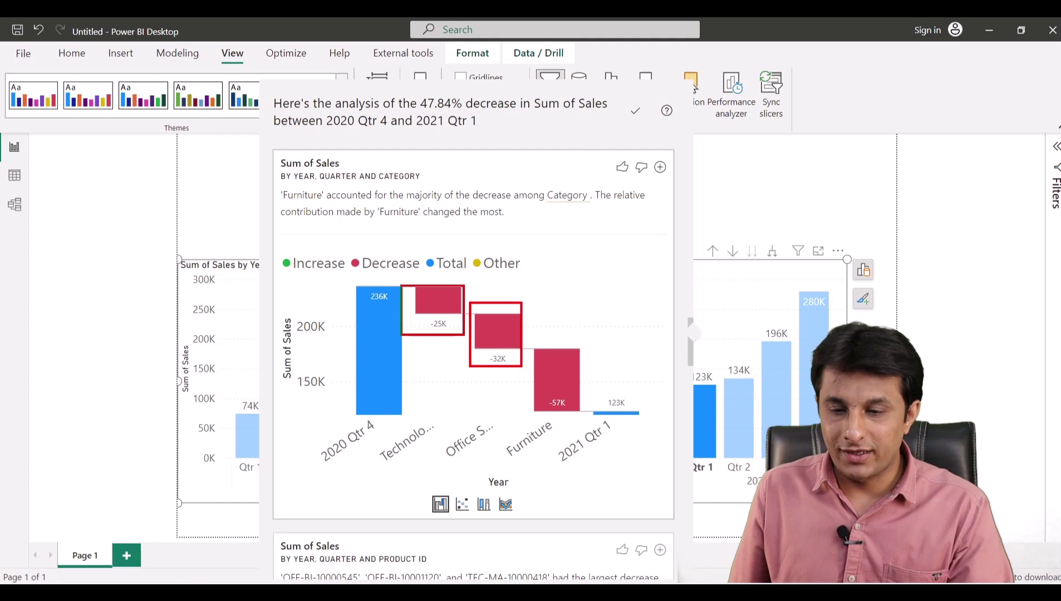
key(Escape)
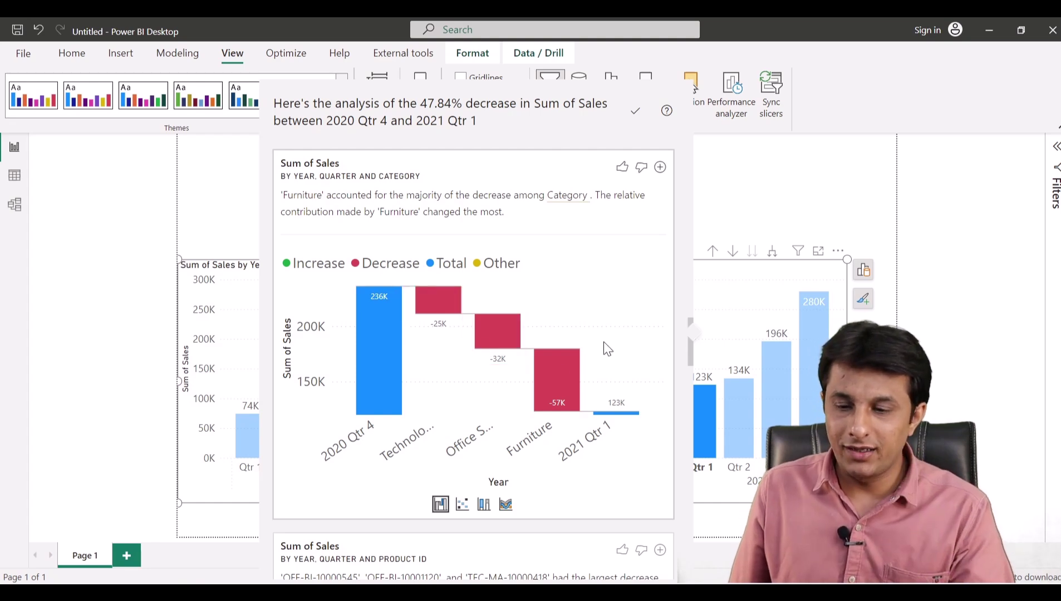
Review the region and segment breakdowns of the decrease analysis and close the analysis
scroll(602, 340, down, 5)
scroll(596, 356, down, 10)
scroll(582, 387, down, 8)
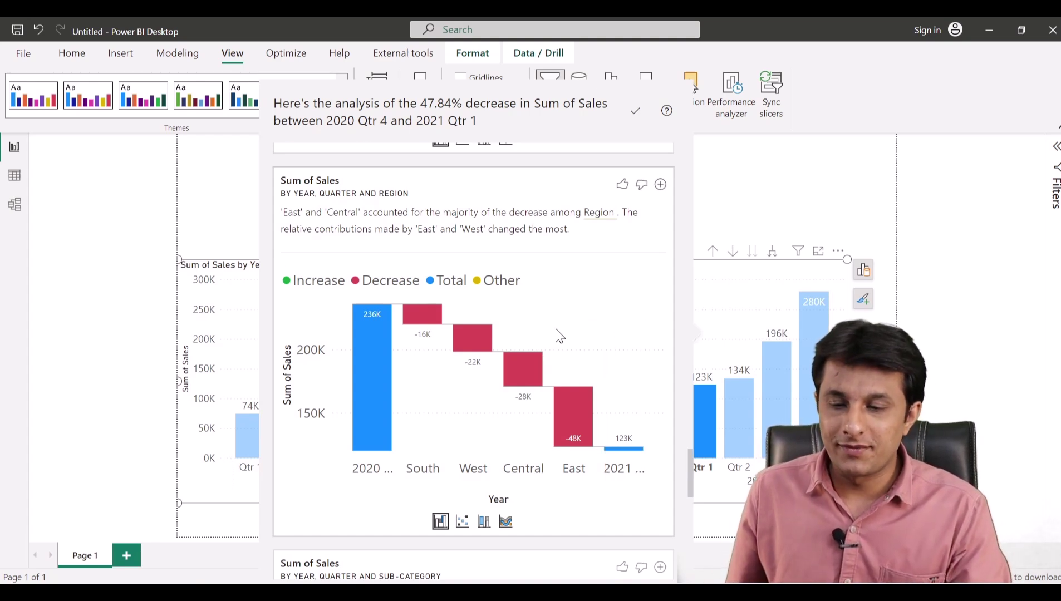
scroll(559, 336, down, 10)
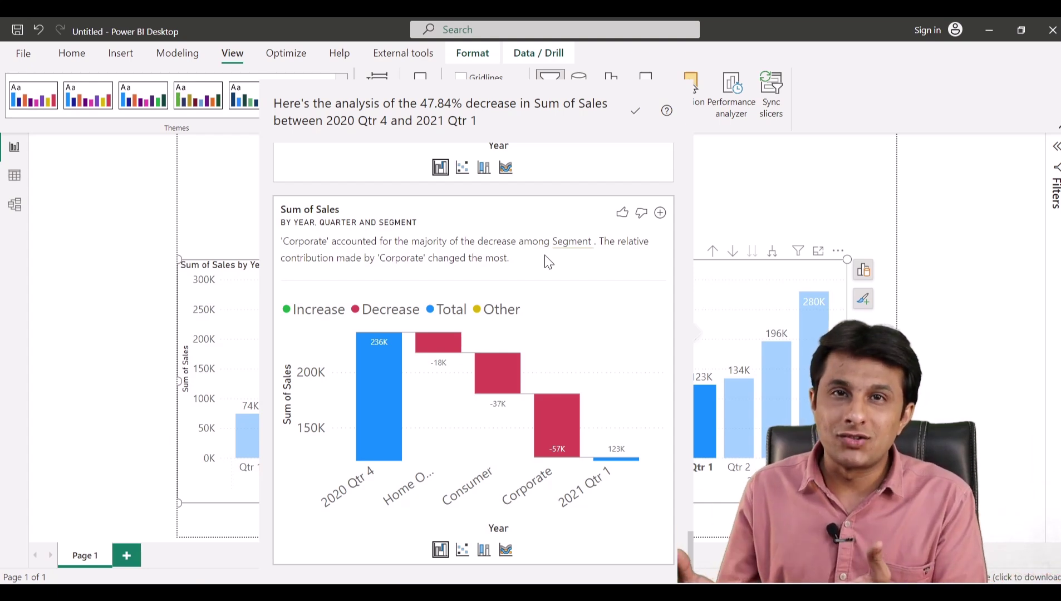
mouse_move(527, 366)
mouse_down()
mouse_move(559, 493)
mouse_move(593, 504)
mouse_up()
drag(633, 288, 570, 396)
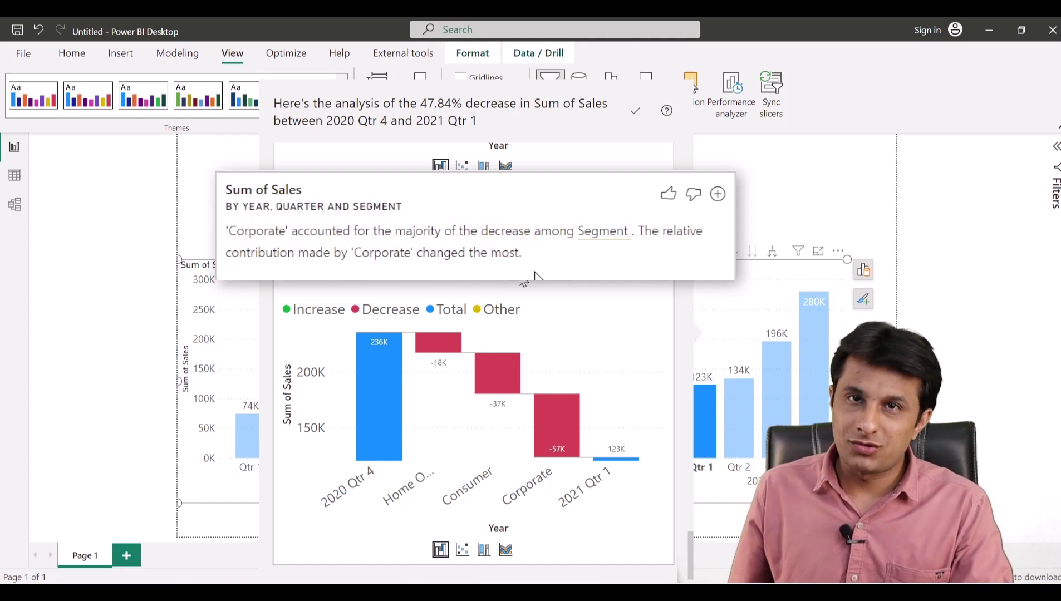
scroll(560, 363, down, 10)
scroll(556, 362, up, 4)
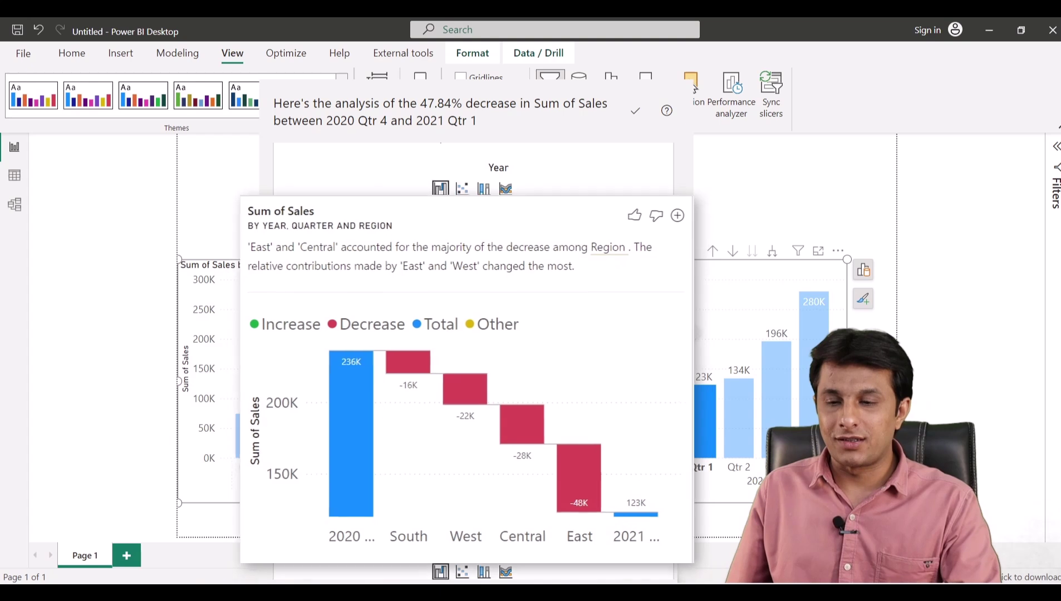
click(746, 196)
Clear the column highlighting and compare the 2020 Qtr 3 sales column with the 2020 Qtr 4 column
click(663, 353)
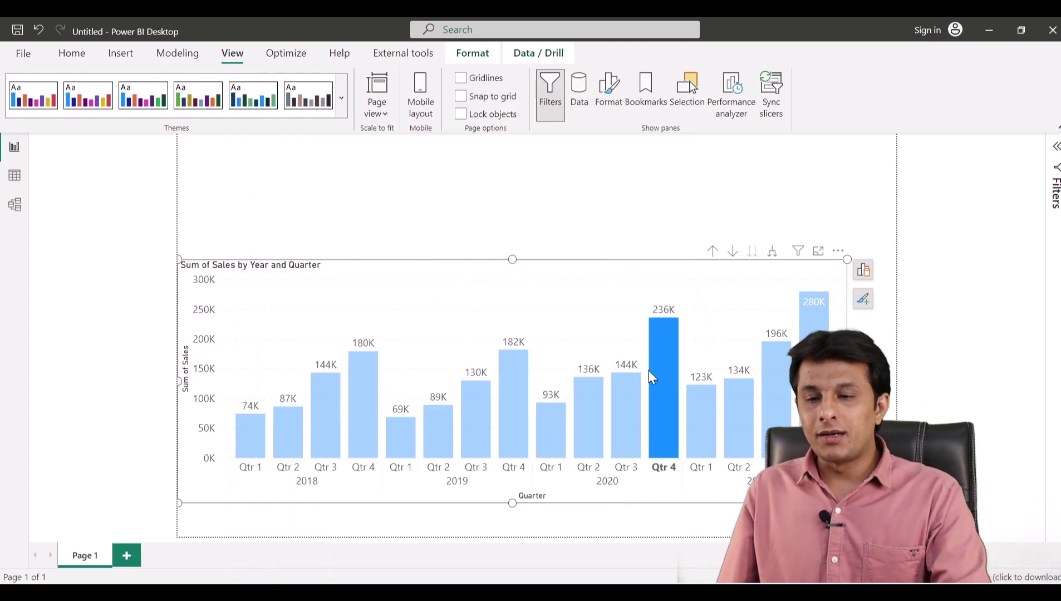
click(659, 356)
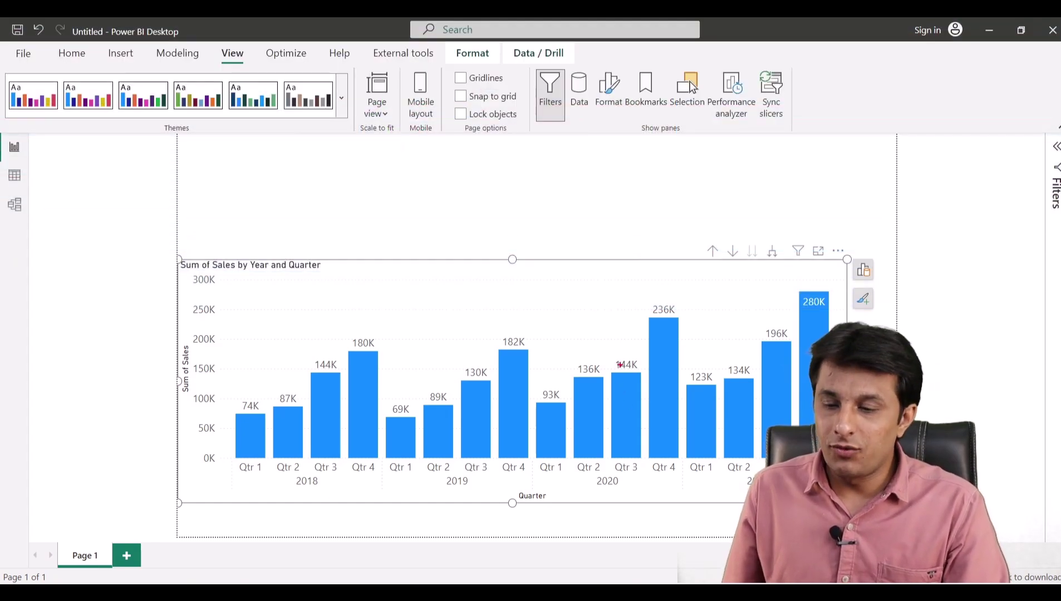
mouse_move(603, 342)
mouse_down()
mouse_move(627, 384)
mouse_move(645, 478)
mouse_up()
drag(581, 474, 630, 491)
key(e)
drag(638, 295, 687, 324)
key(e)
mouse_move(604, 331)
mouse_down()
mouse_move(644, 436)
mouse_move(648, 477)
mouse_up()
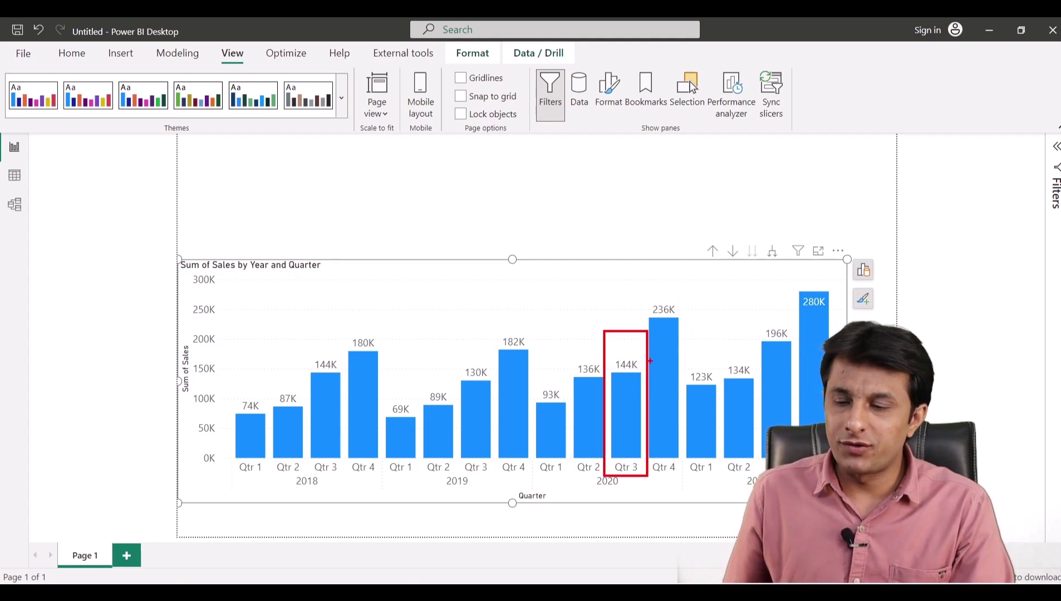
drag(645, 290, 688, 494)
key(Escape)
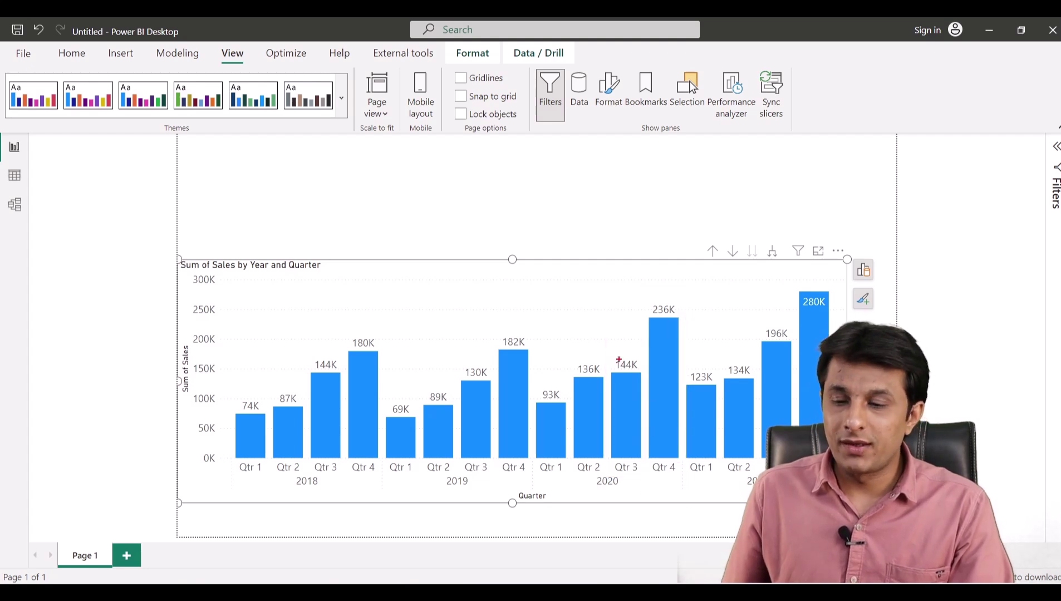
Select the 2020 Qtr 4 column and use Analyze to explain the sales increase from 2020 Qtr 3
mouse_move(625, 357)
mouse_down()
mouse_move(645, 260)
mouse_move(661, 251)
mouse_move(661, 282)
mouse_up()
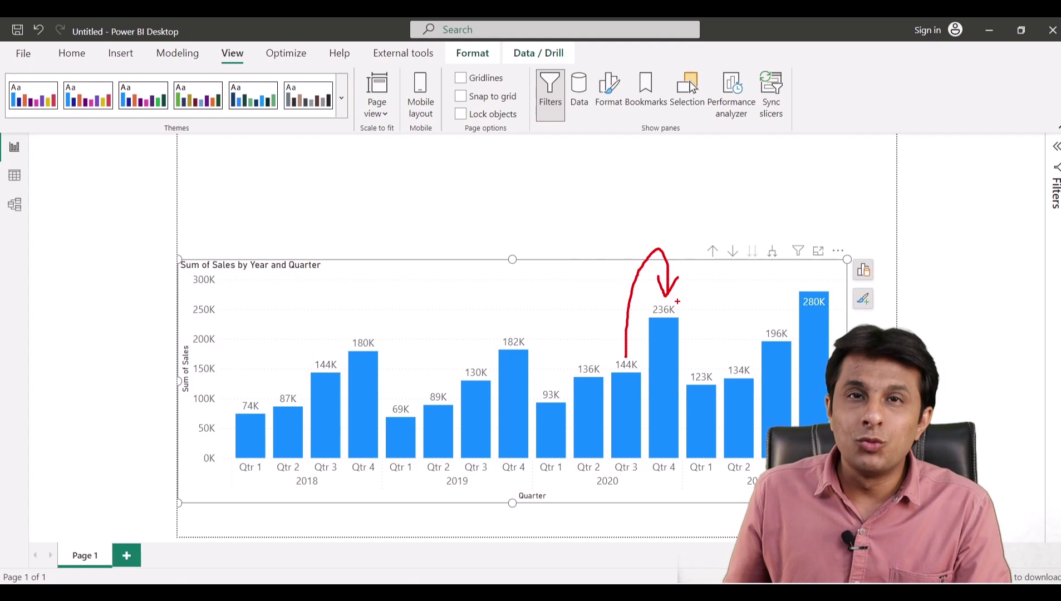
click(662, 359)
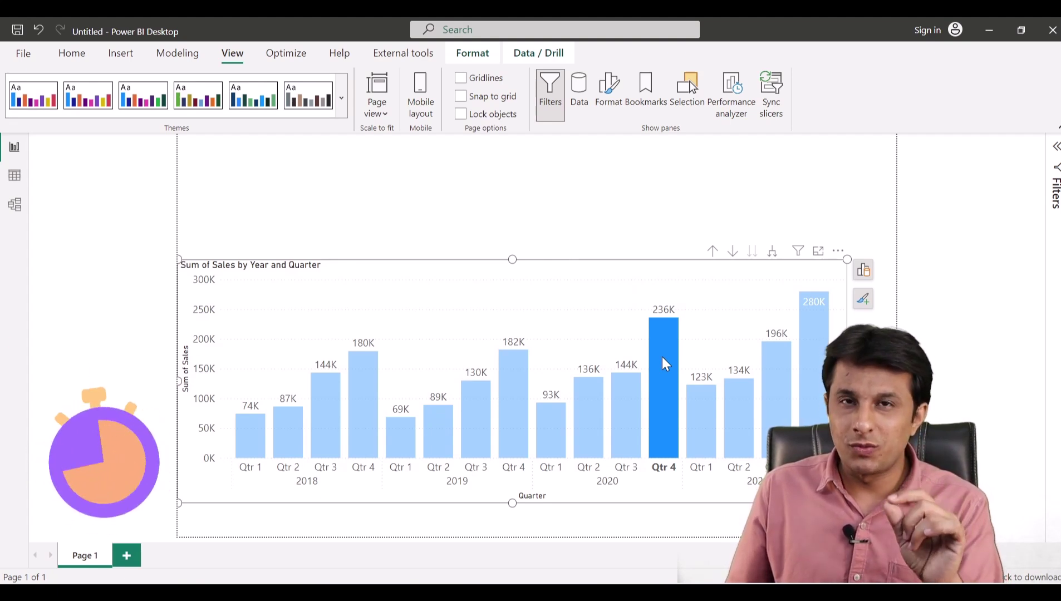
mouse_move(627, 360)
mouse_down()
mouse_move(632, 262)
mouse_move(653, 240)
mouse_up()
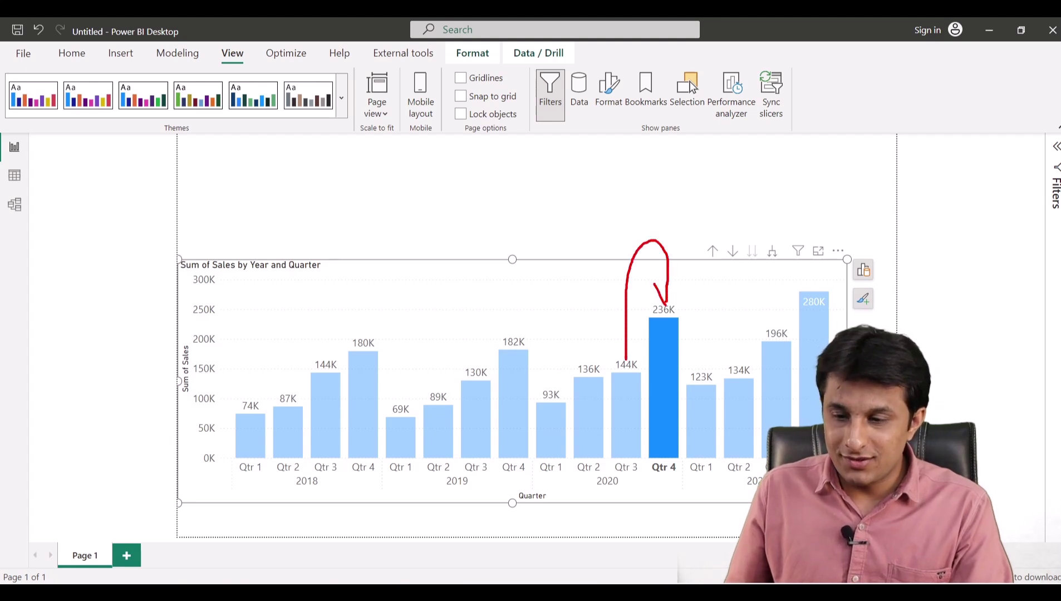
key(Escape)
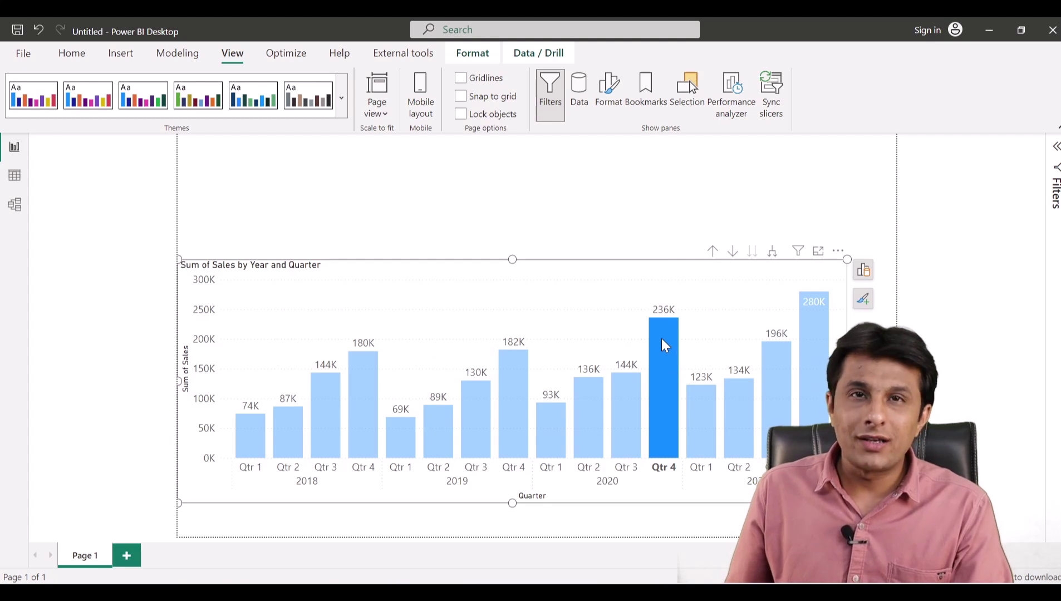
mouse_move(662, 340)
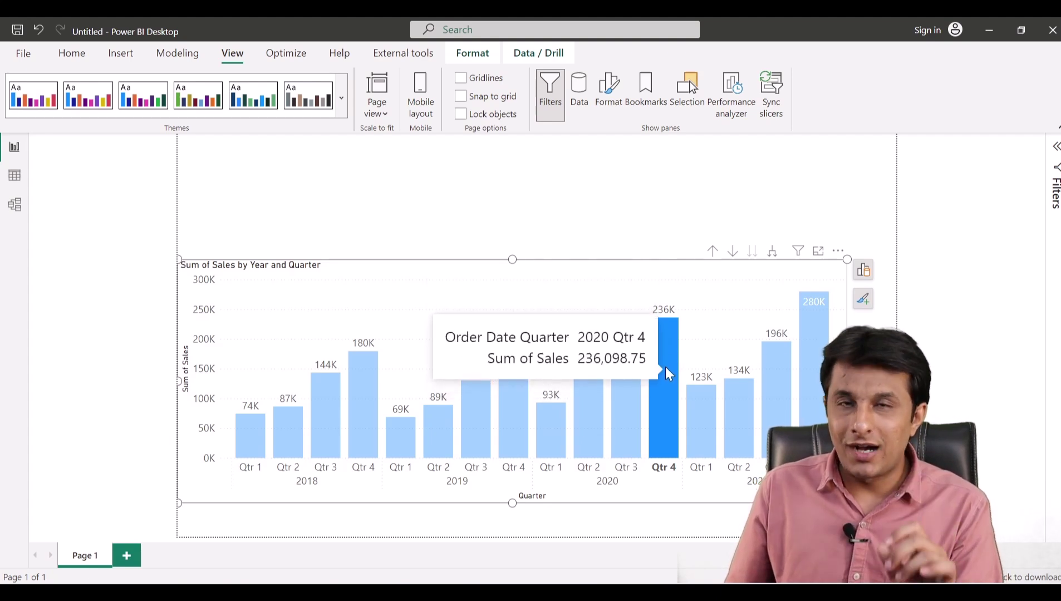
right_click(666, 366)
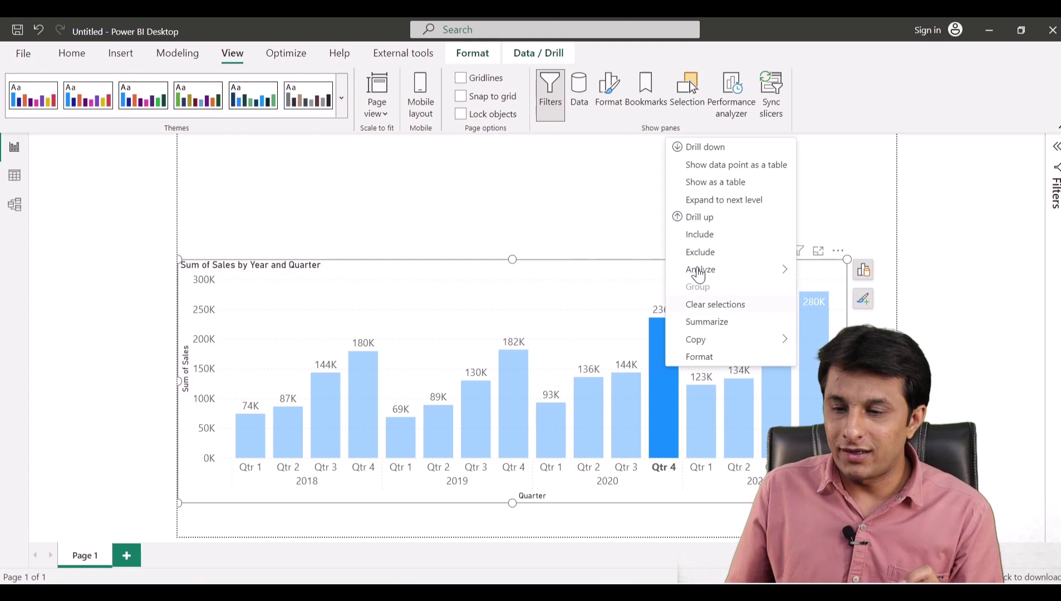
mouse_move(704, 271)
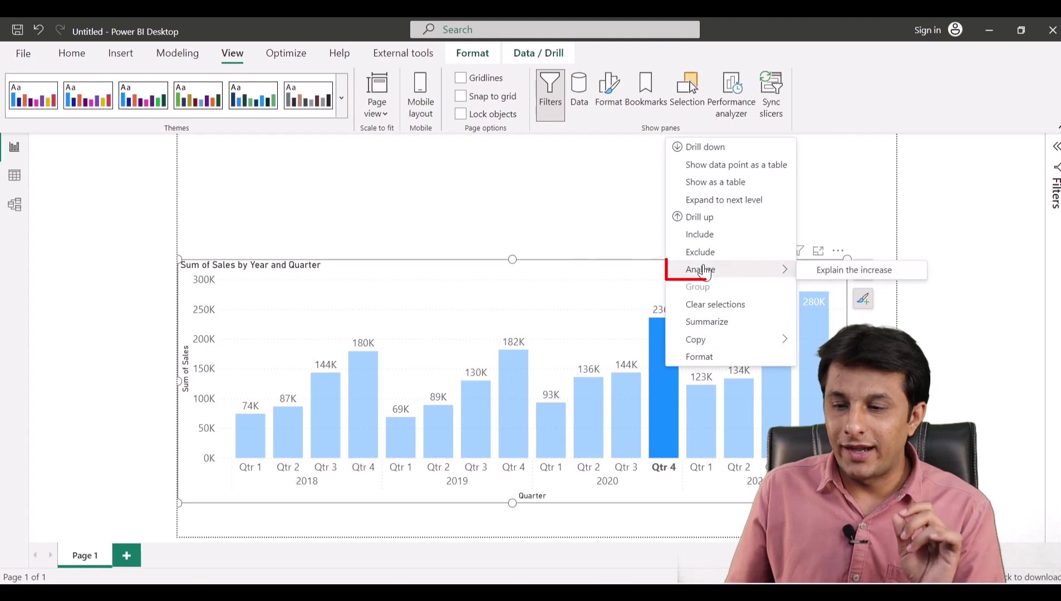
click(833, 271)
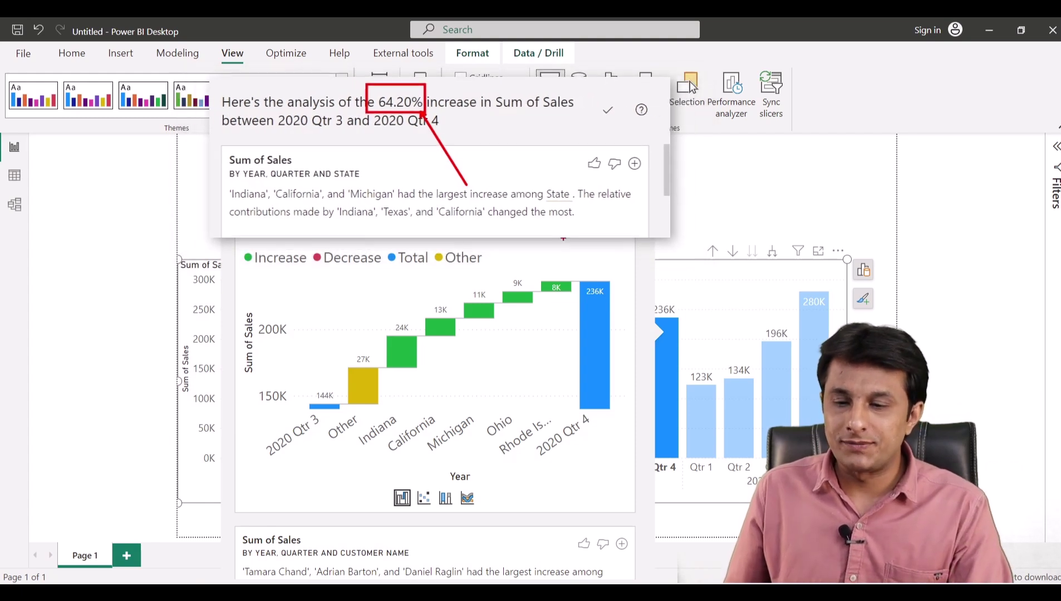
Browse the increase analysis through the customer, order ID and city breakdowns and examine how each segment contributed
scroll(357, 287, down, 15)
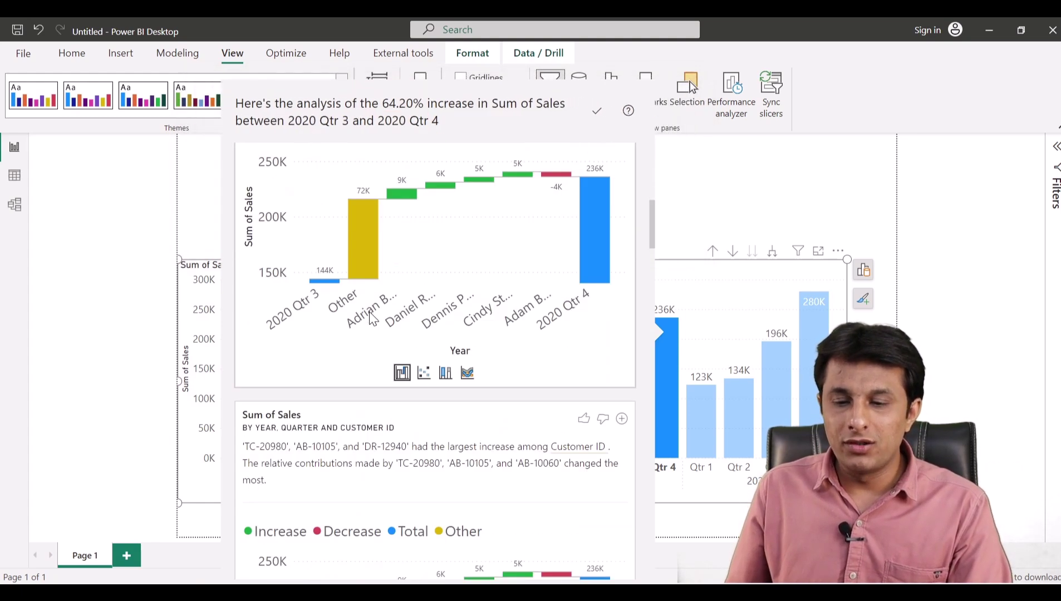
scroll(371, 312, down, 8)
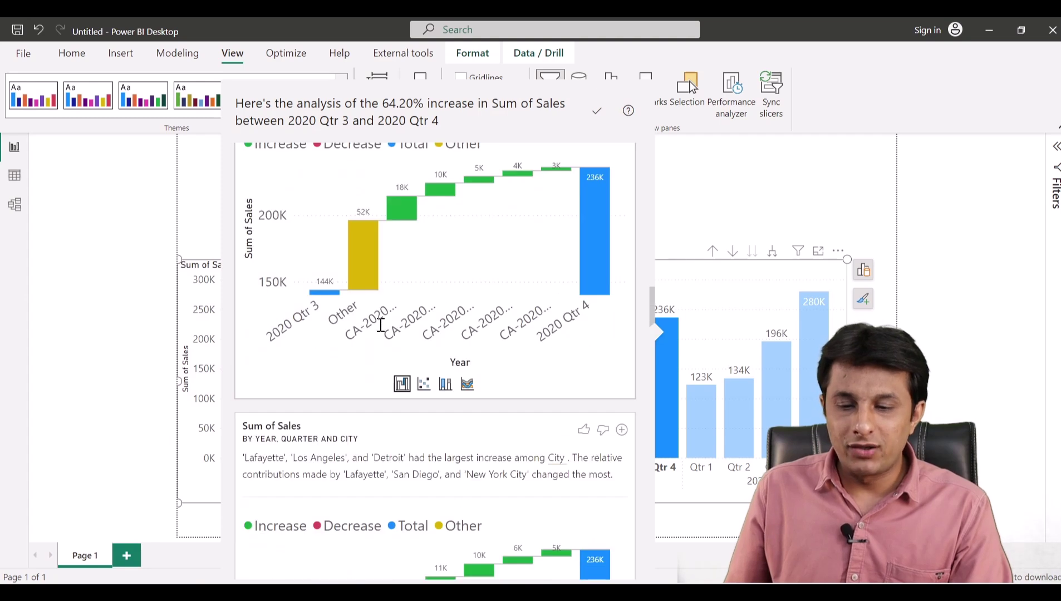
scroll(400, 325, down, 12)
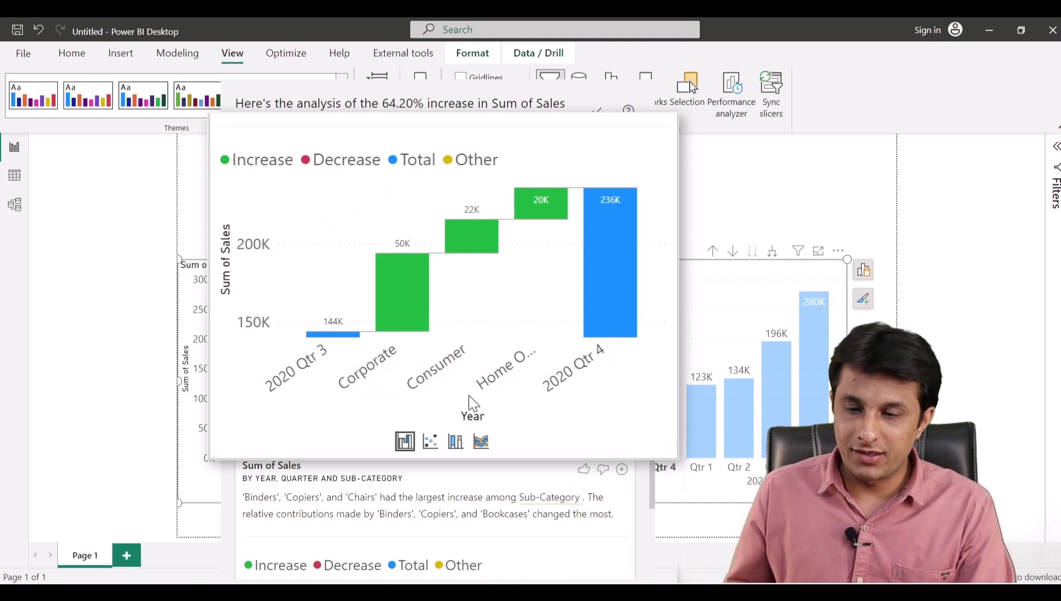
drag(438, 191, 490, 273)
drag(499, 162, 575, 226)
scroll(412, 327, down, 3)
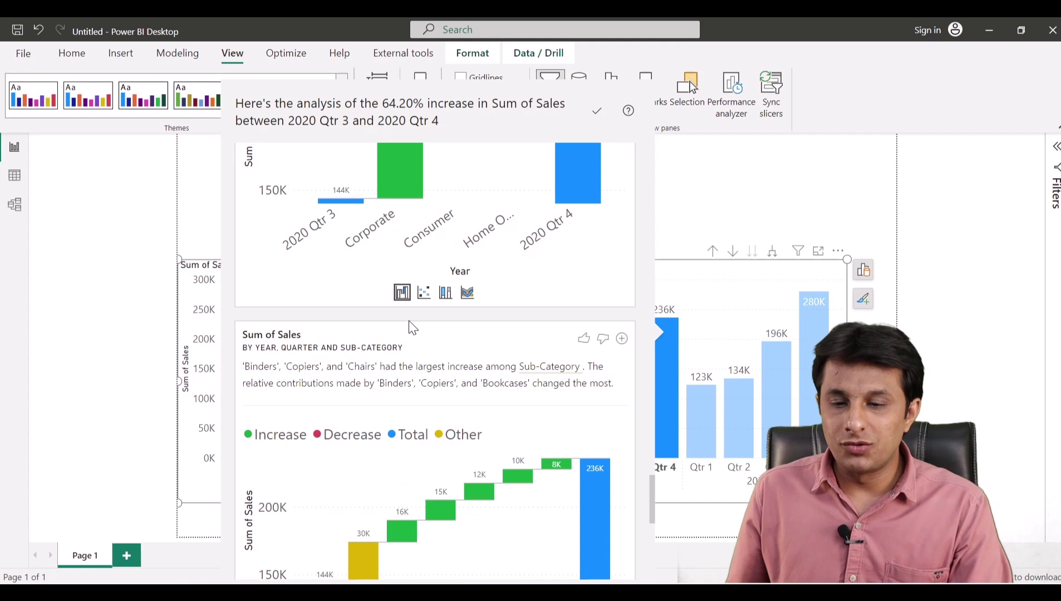
scroll(412, 327, up, 3)
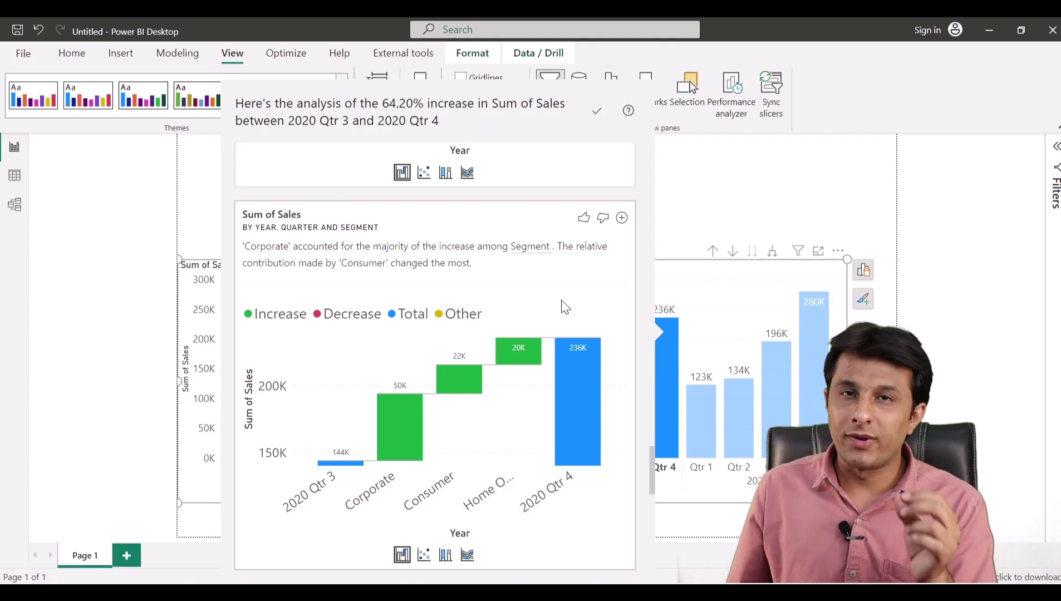
Review the ship mode and product ID breakdowns of the increase analysis
scroll(501, 367, down, 10)
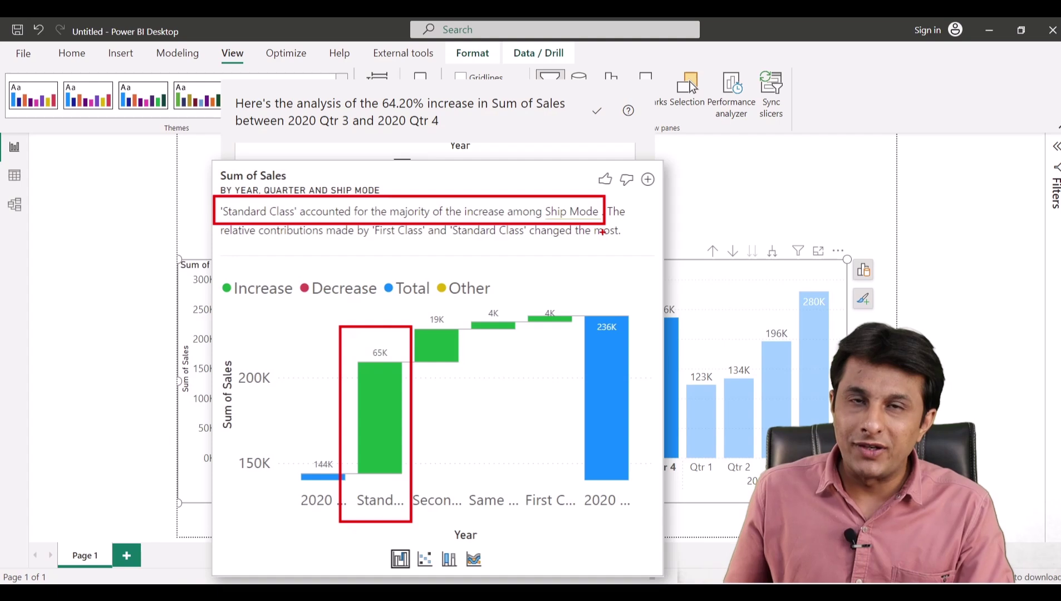
scroll(508, 404, up, 5)
scroll(508, 404, down, 10)
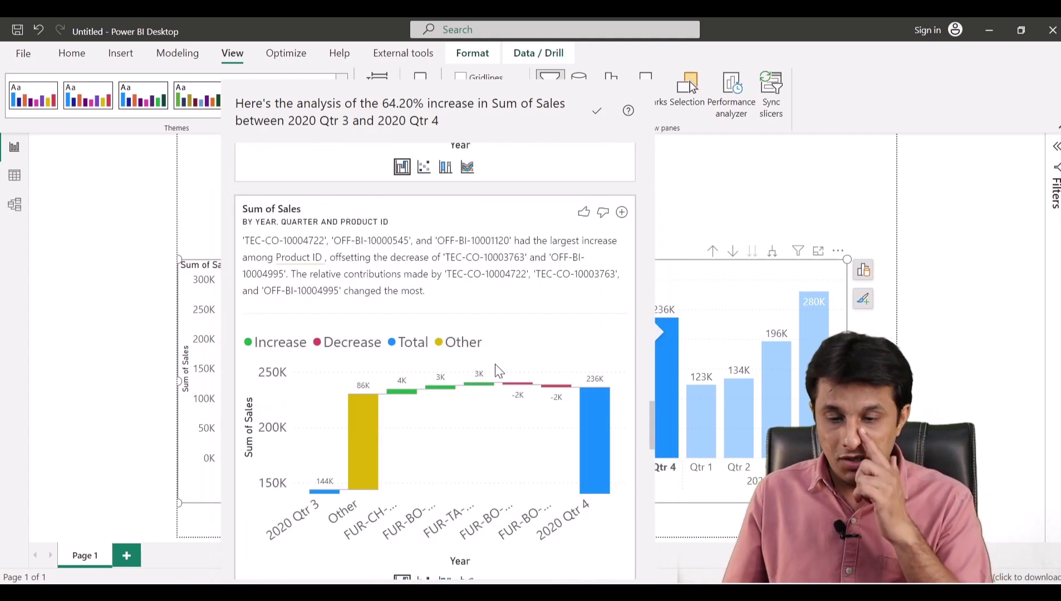
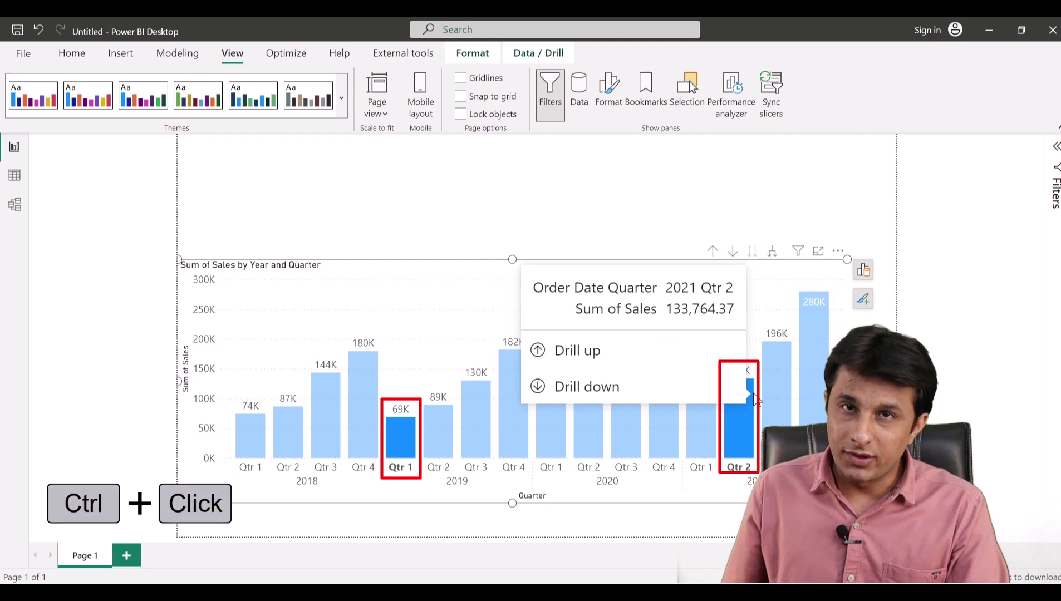
Explain the sales increase between the selected 2019 Qtr 1 and 2021 Qtr 2 columns, review its segment waterfall, and close the analysis
right_click(739, 401)
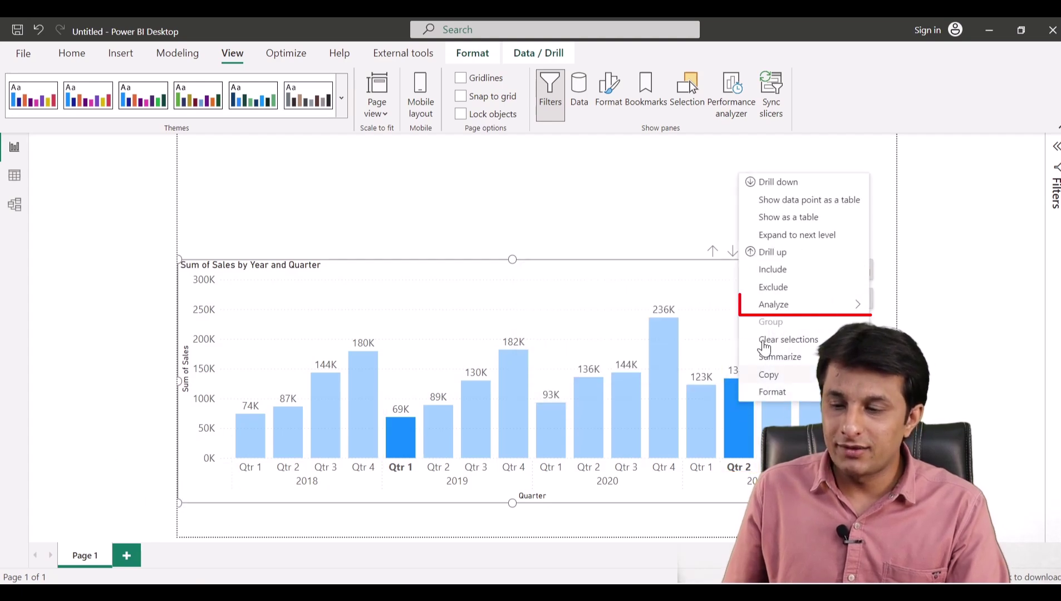
mouse_move(790, 305)
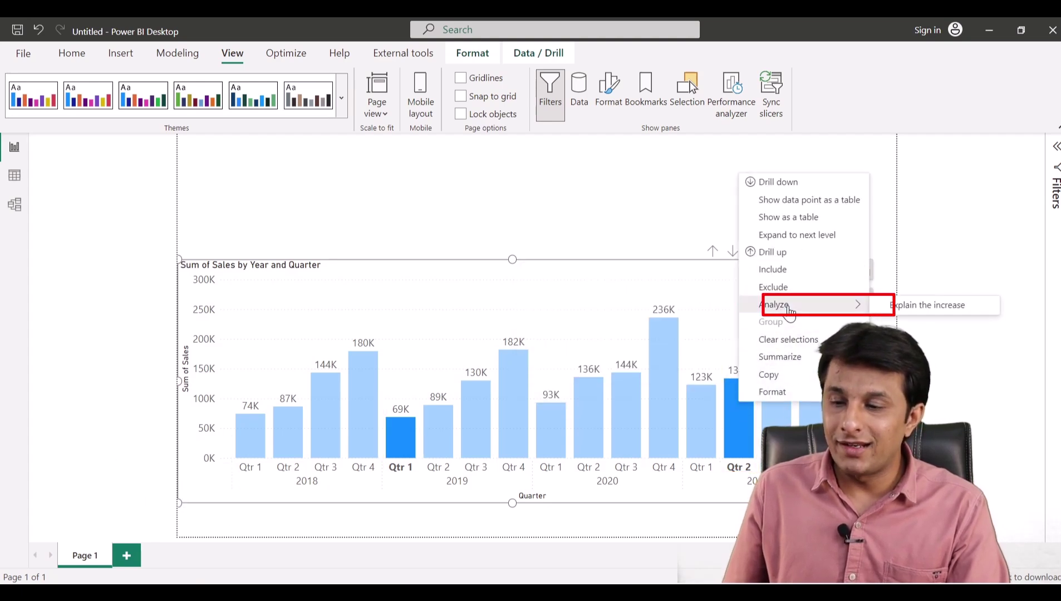
click(914, 309)
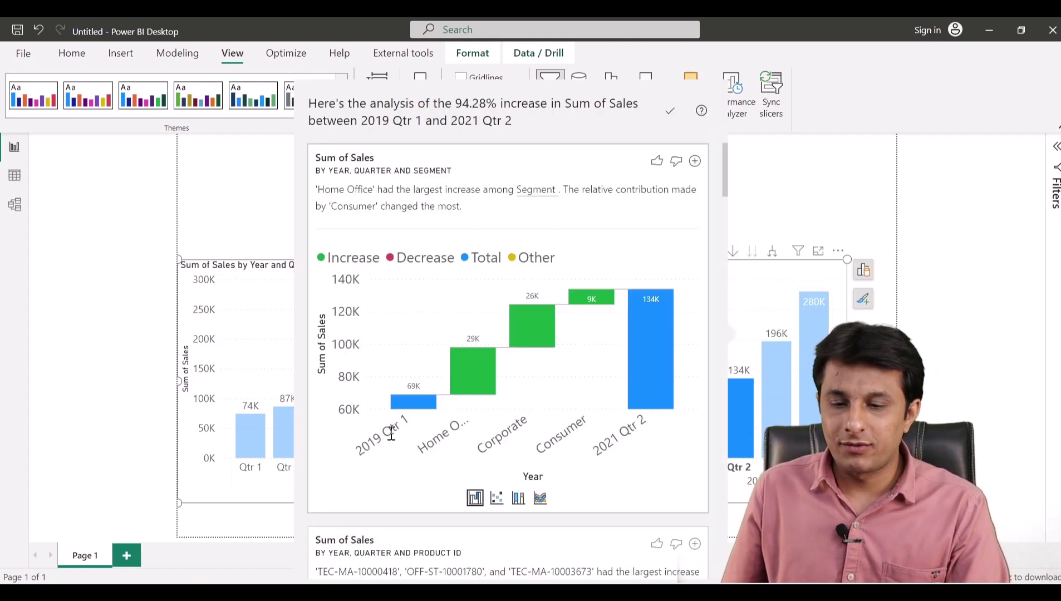
mouse_move(393, 410)
mouse_down()
mouse_move(327, 469)
mouse_move(408, 460)
mouse_move(436, 410)
mouse_move(402, 409)
mouse_up()
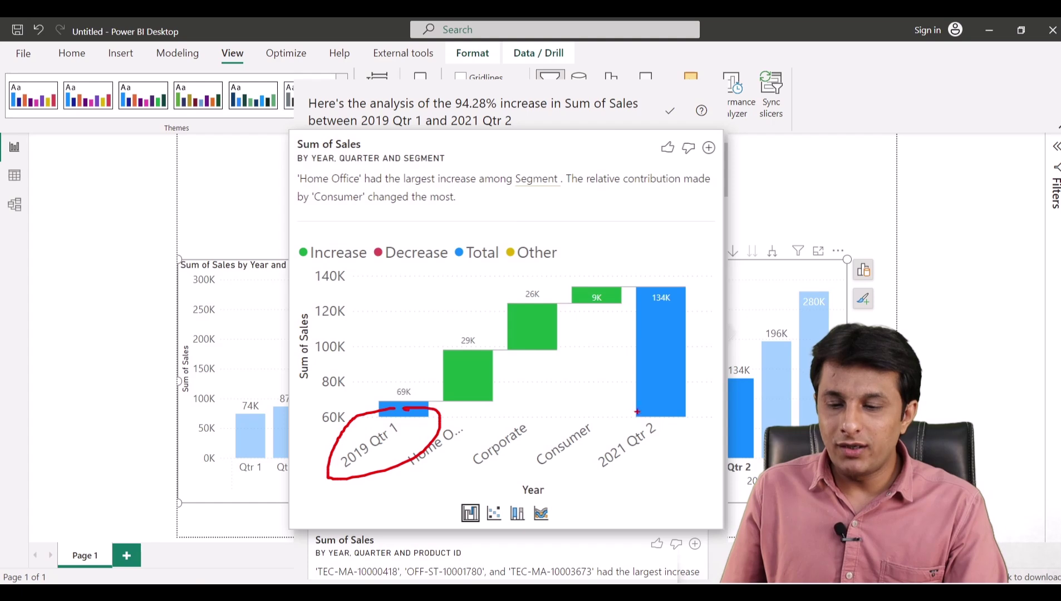
mouse_move(649, 405)
mouse_down()
mouse_move(583, 447)
mouse_move(693, 423)
mouse_move(684, 405)
mouse_up()
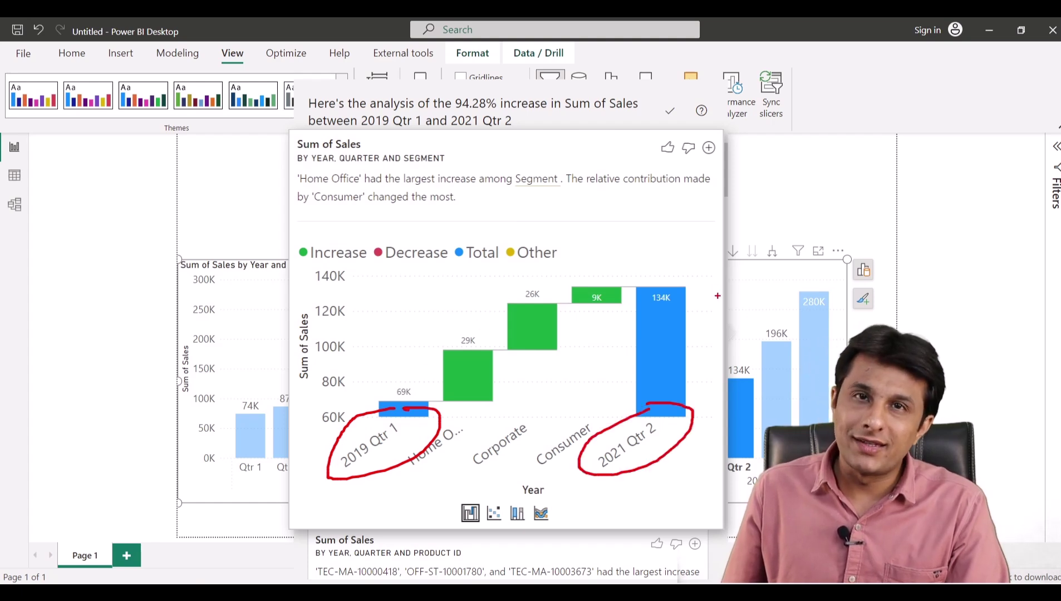
key(Escape)
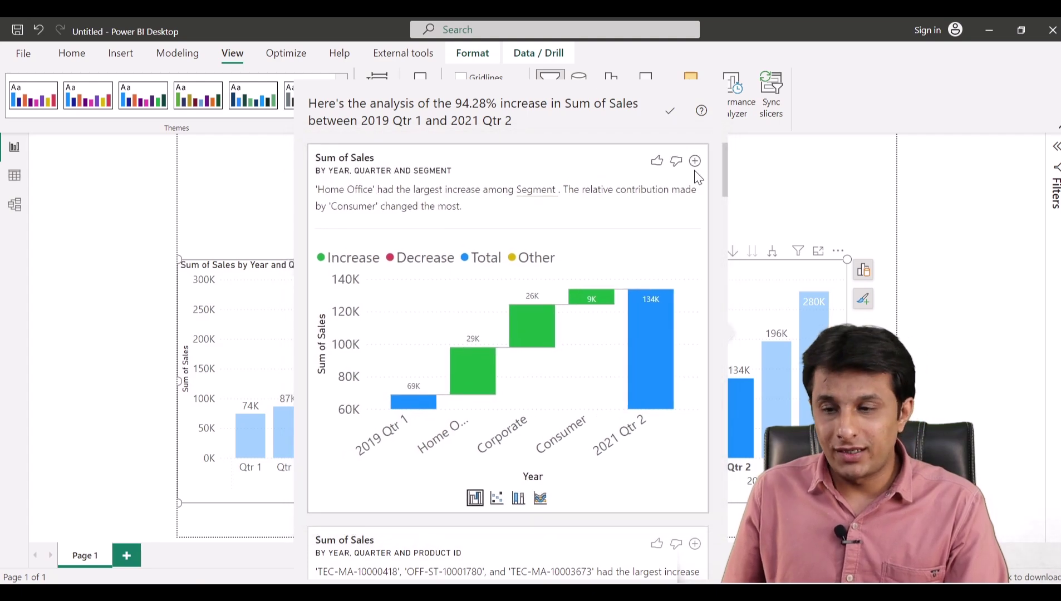
click(784, 177)
click(738, 392)
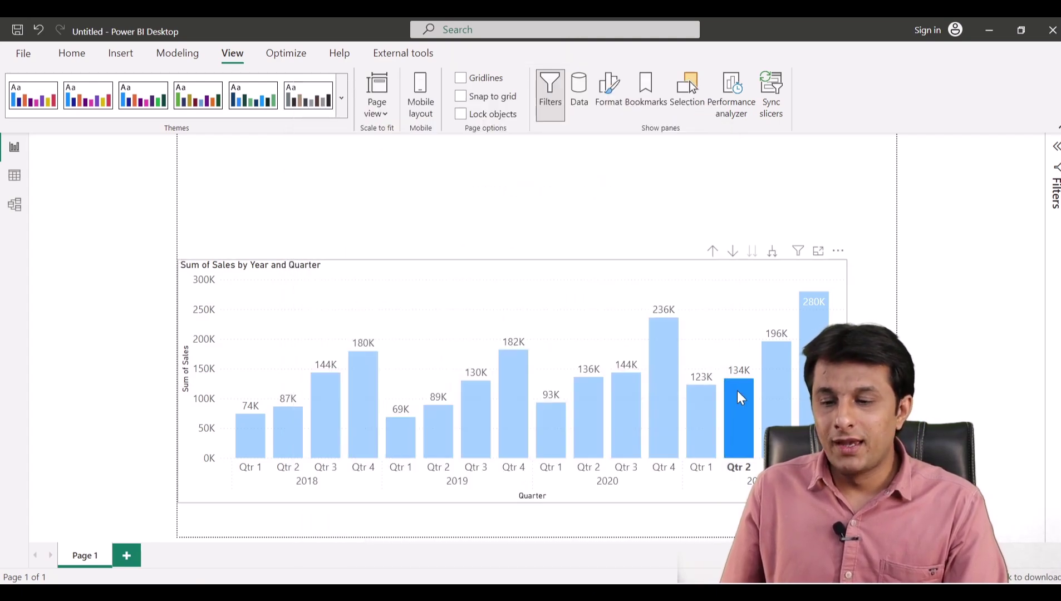
click(737, 392)
Expand the sales chart one level down in the date hierarchy to show monthly columns
drag(763, 238, 784, 266)
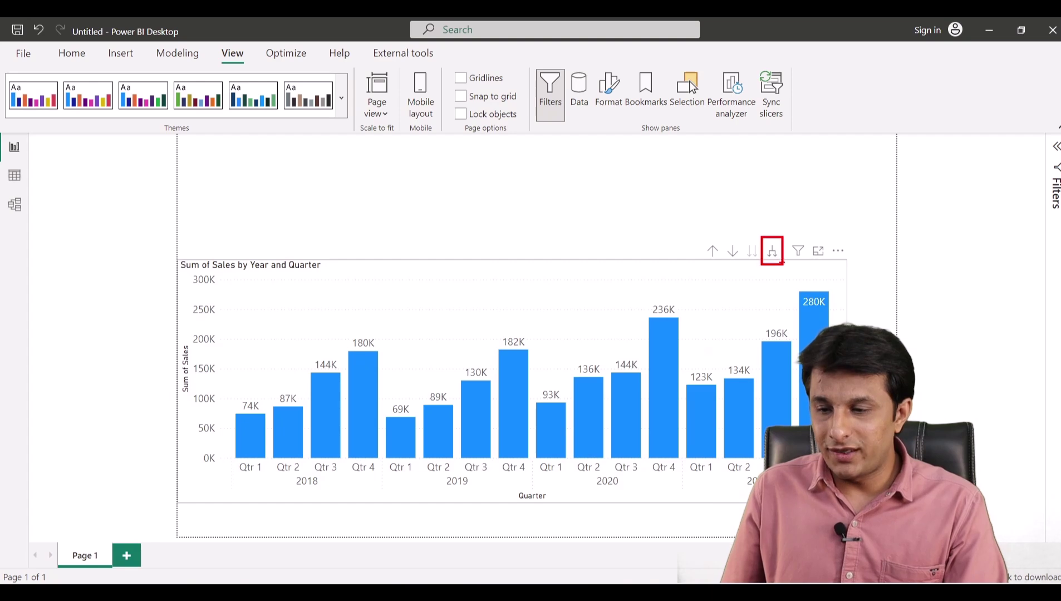
drag(796, 200, 774, 233)
key(Escape)
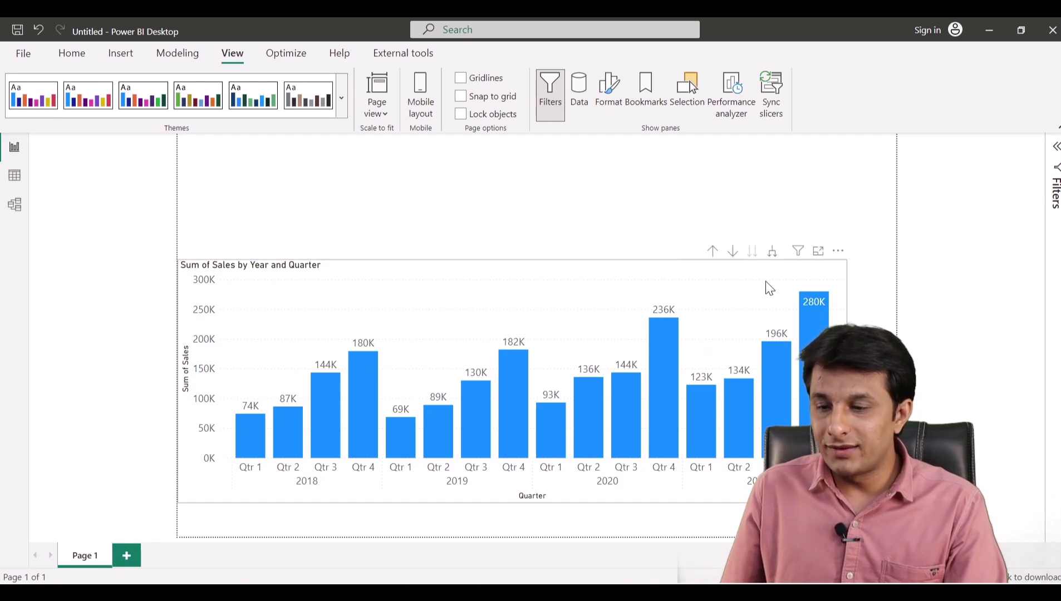
click(772, 251)
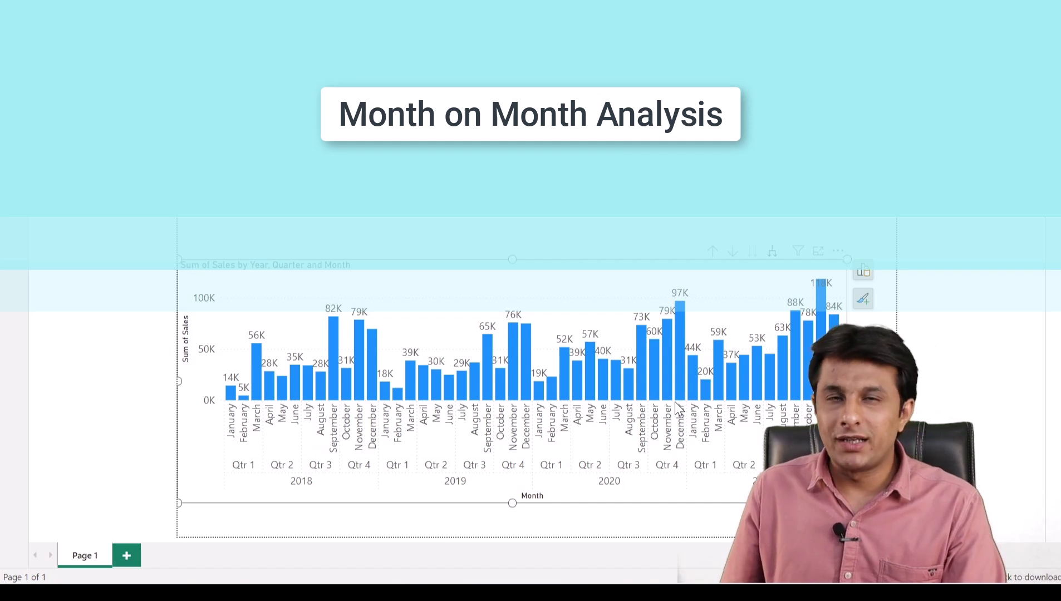
mouse_move(681, 401)
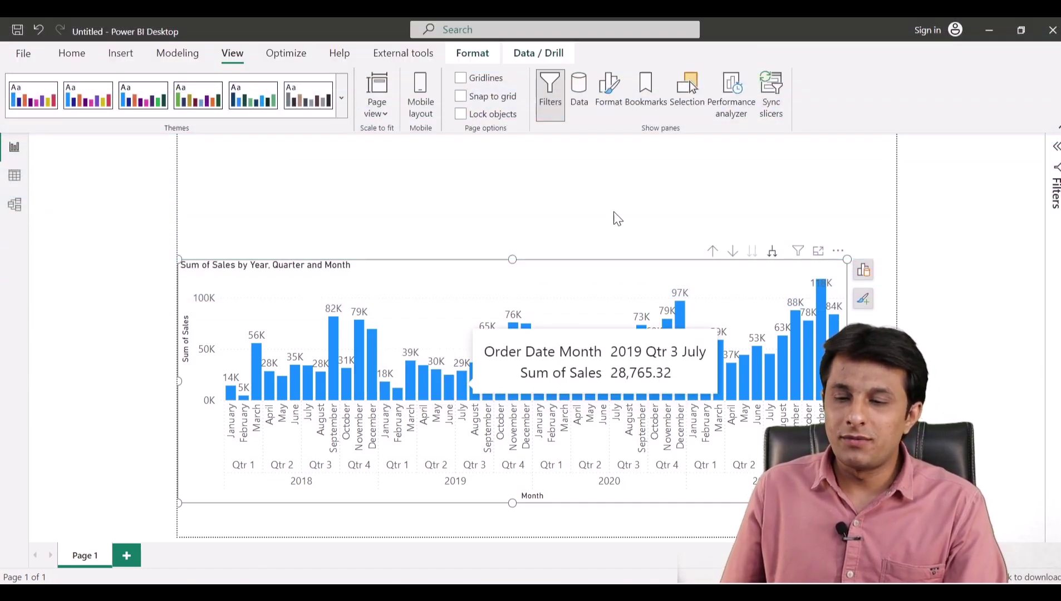
Drill the sales chart up from months to quarters
click(591, 233)
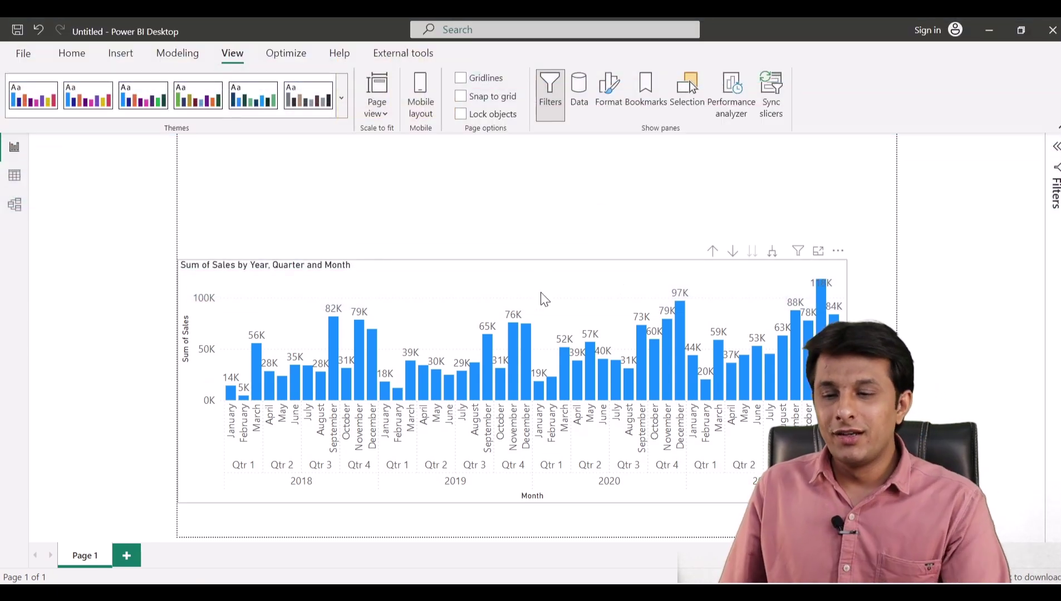
click(523, 290)
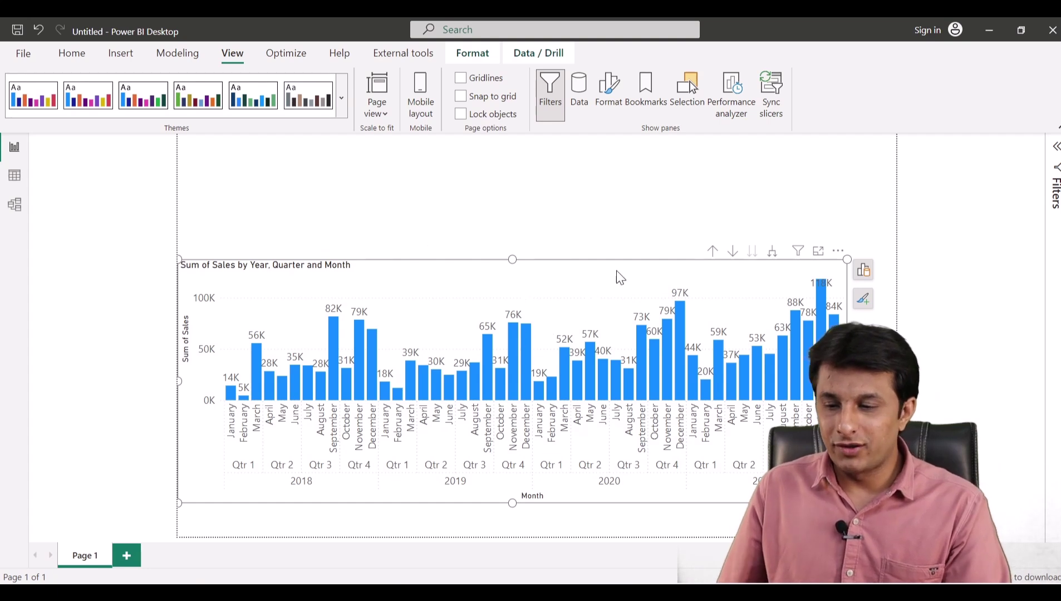
click(712, 251)
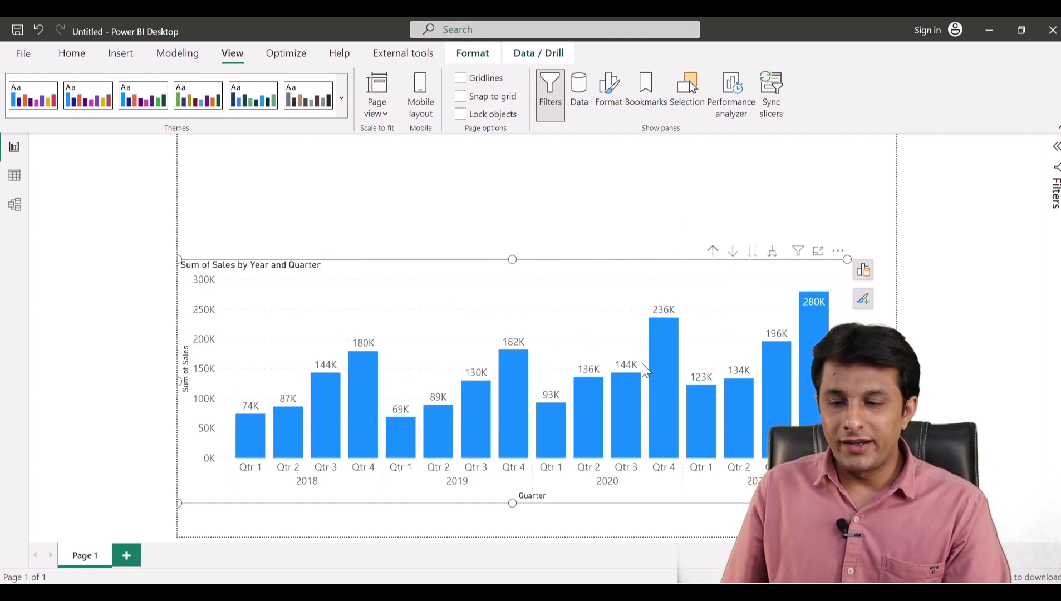
Use Analyze on the 2020 Qtr 4 column again to explain its sales increase
click(665, 359)
right_click(665, 359)
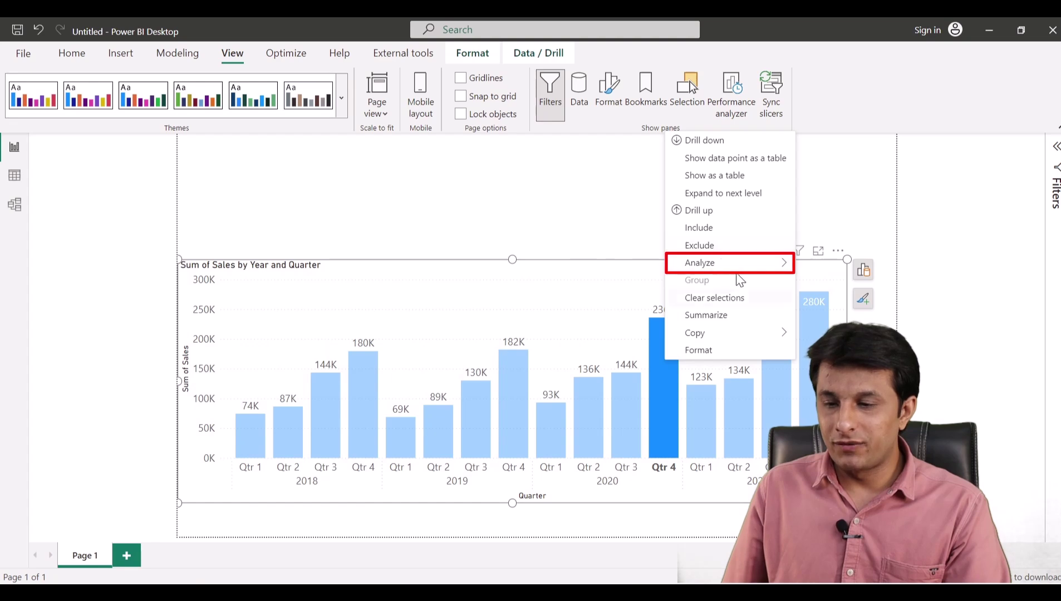
mouse_move(737, 266)
click(855, 264)
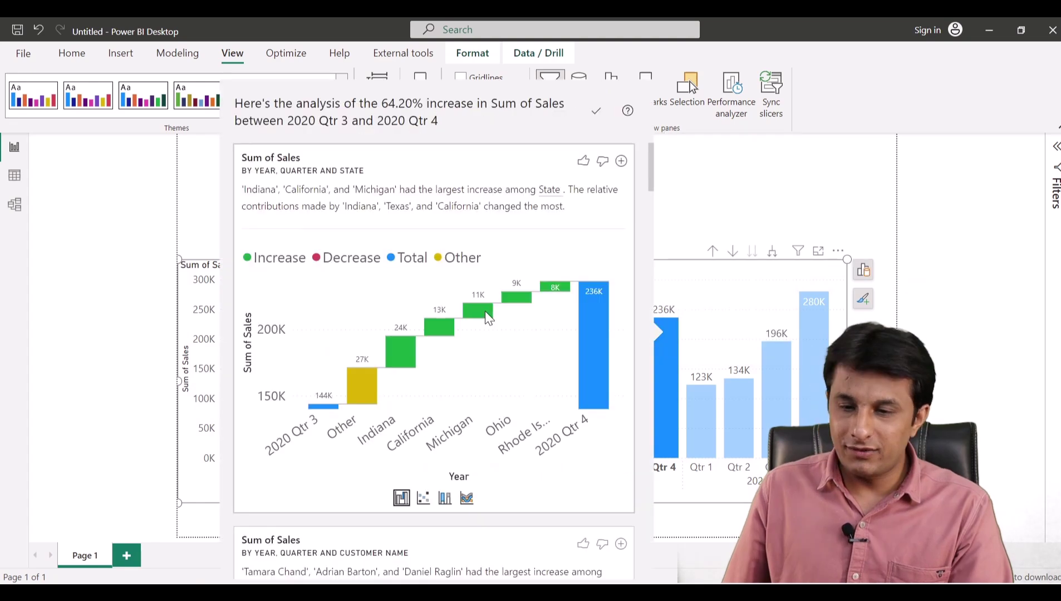
Find the segment breakdown in the increase analysis and add its waterfall chart to the report page
scroll(578, 274, down, 15)
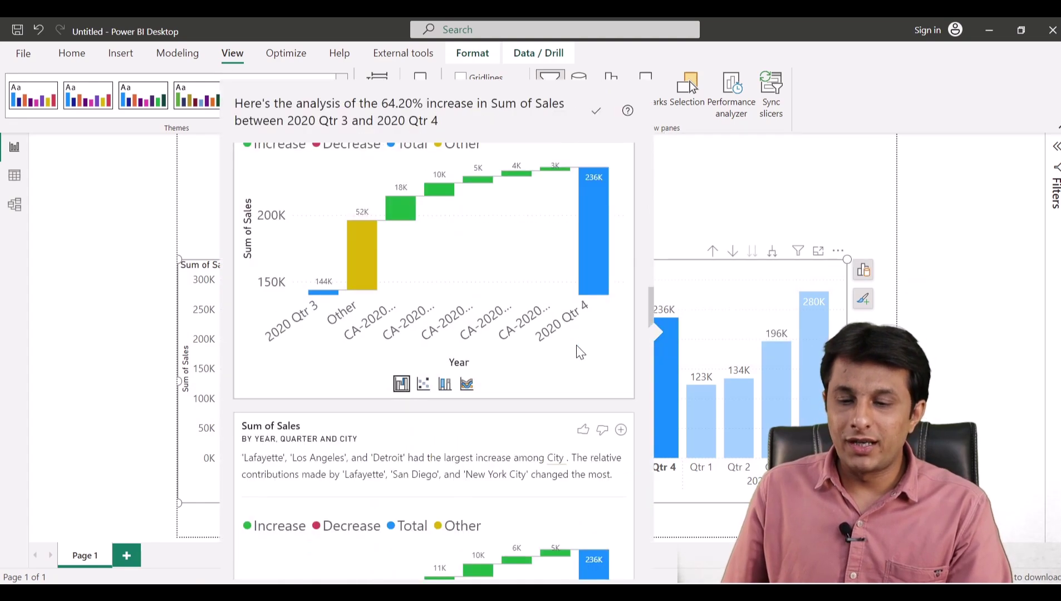
scroll(579, 357, down, 10)
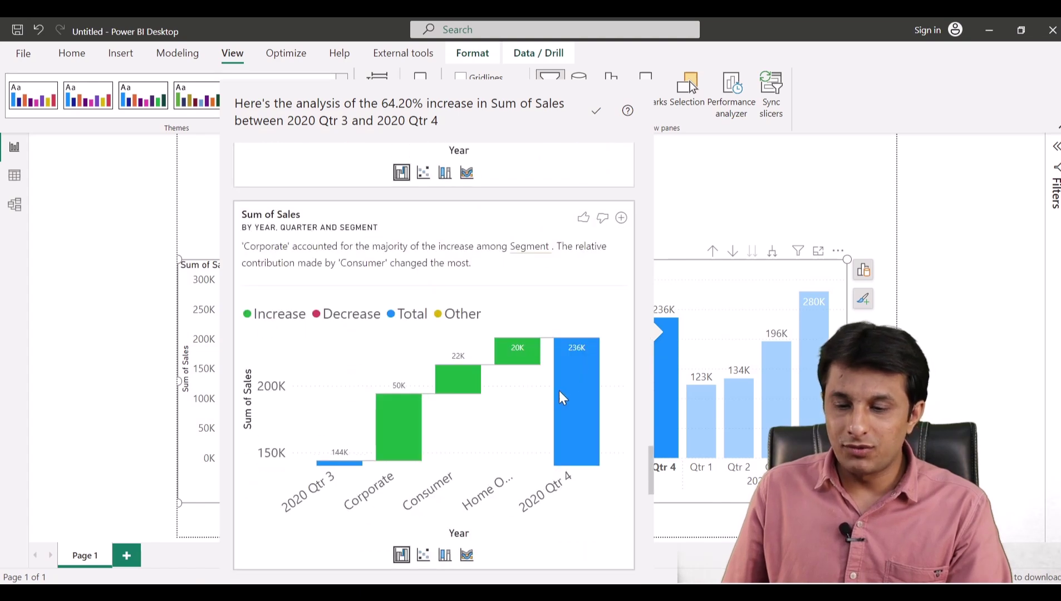
scroll(559, 359, up, 2)
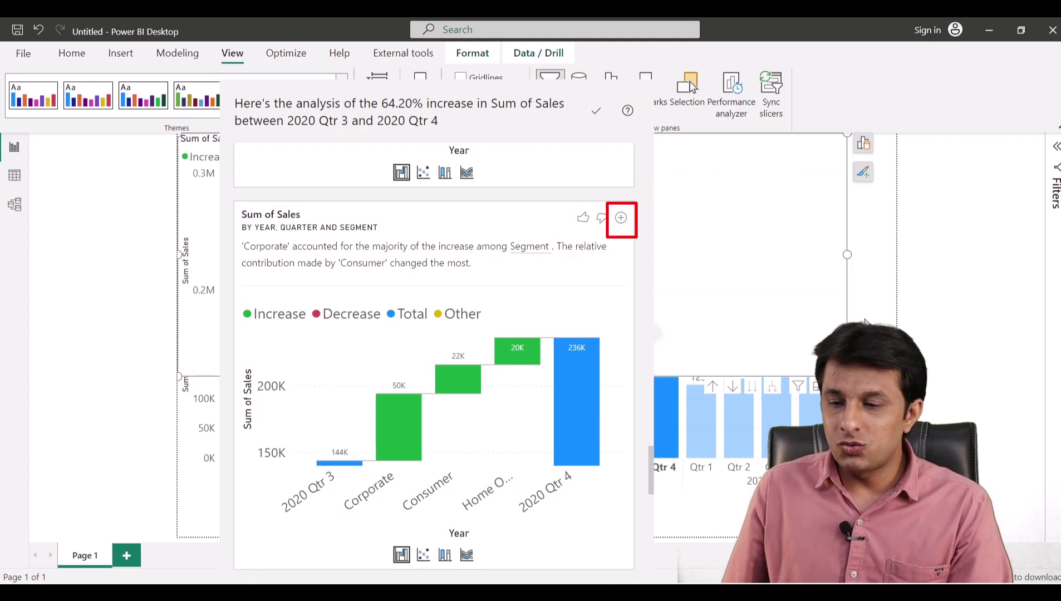
Add the segment waterfall chart to the report, close the analysis and shrink the chart into the page's upper-left corner
click(621, 220)
click(676, 428)
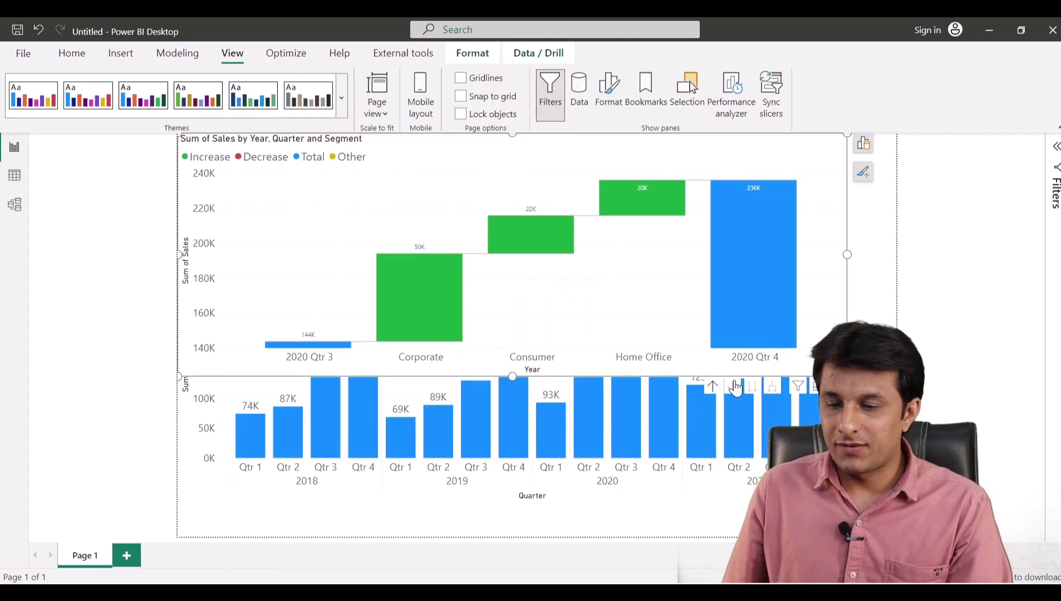
drag(847, 376, 501, 283)
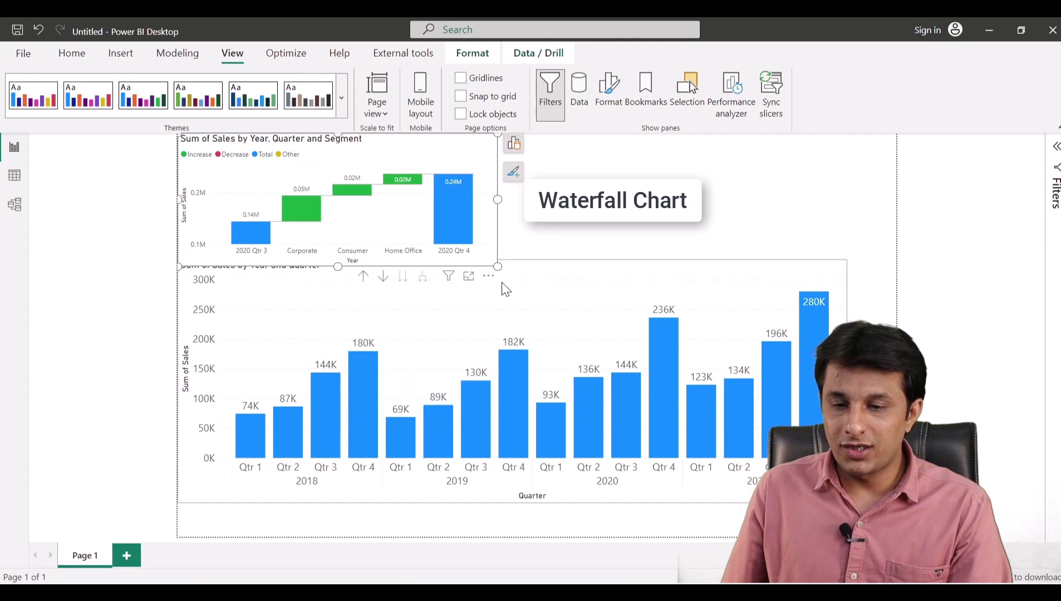
Shift and shrink the quarterly sales chart into the lower part of the page, leaving a gap below the waterfall chart
click(417, 355)
drag(438, 302, 450, 335)
drag(525, 292, 524, 341)
Make the segment waterfall chart taller and slightly narrower so it fills the space above the quarterly sales chart
click(406, 259)
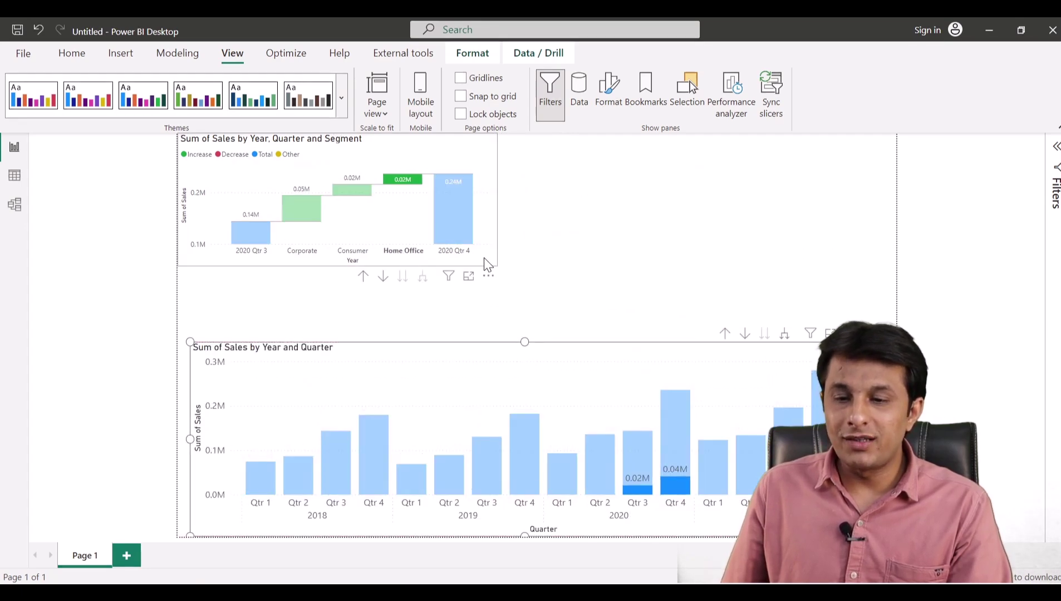
click(486, 265)
drag(495, 264, 497, 321)
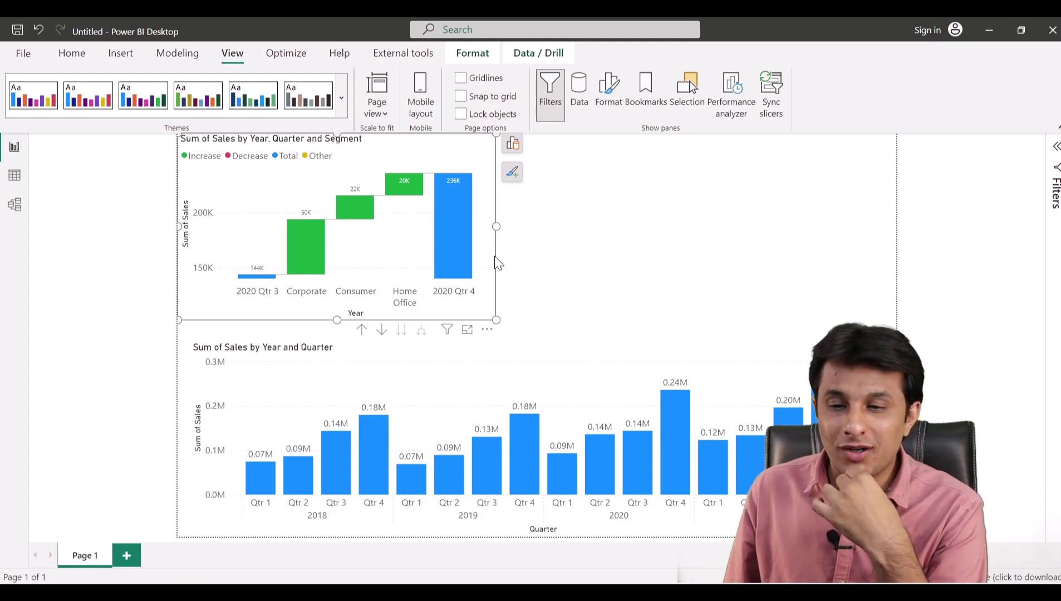
drag(496, 320, 492, 312)
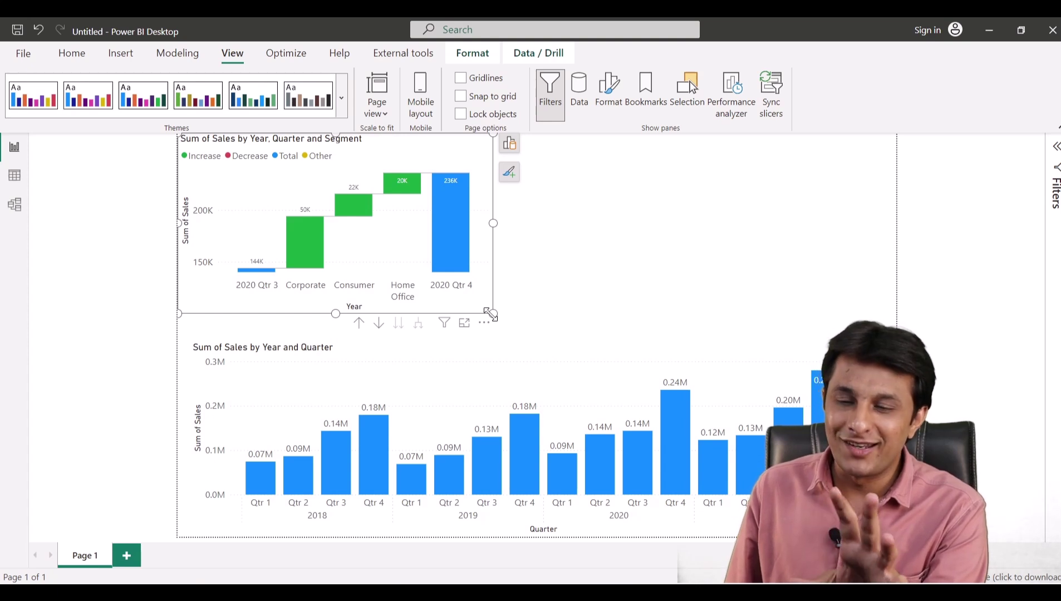
drag(490, 313, 480, 304)
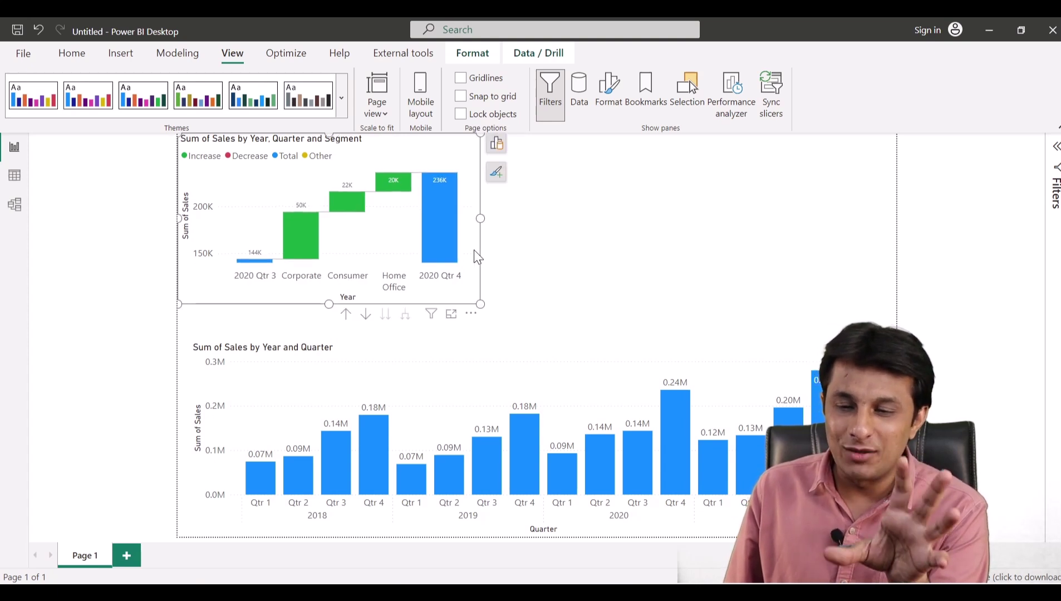
Move the waterfall chart to the page's lower-left area and narrow the quarterly sales chart to sit on its right
click(221, 366)
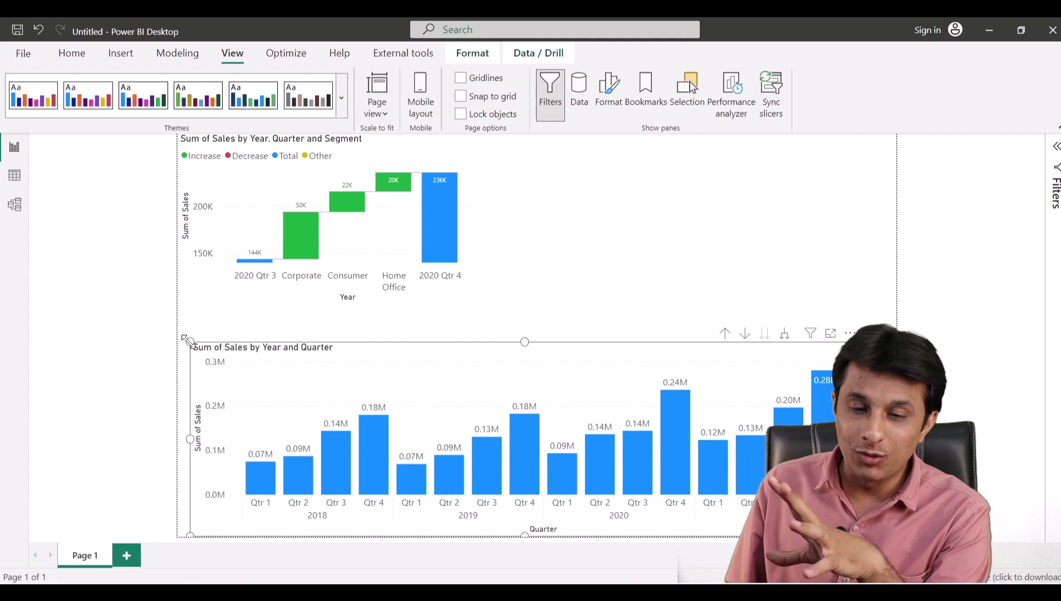
drag(186, 339, 497, 255)
drag(386, 262, 295, 449)
click(501, 256)
drag(498, 251, 445, 324)
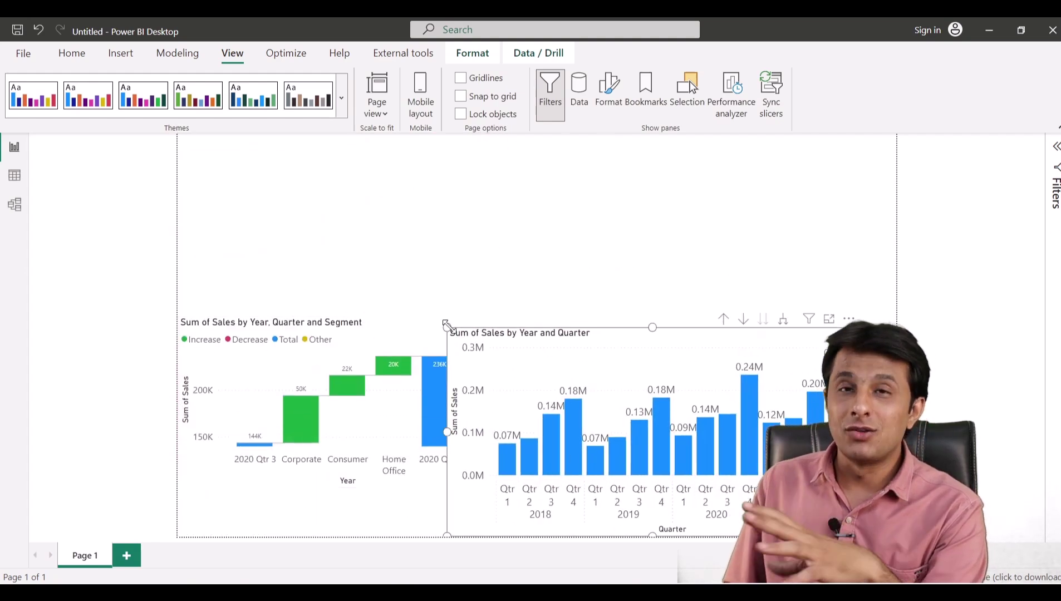